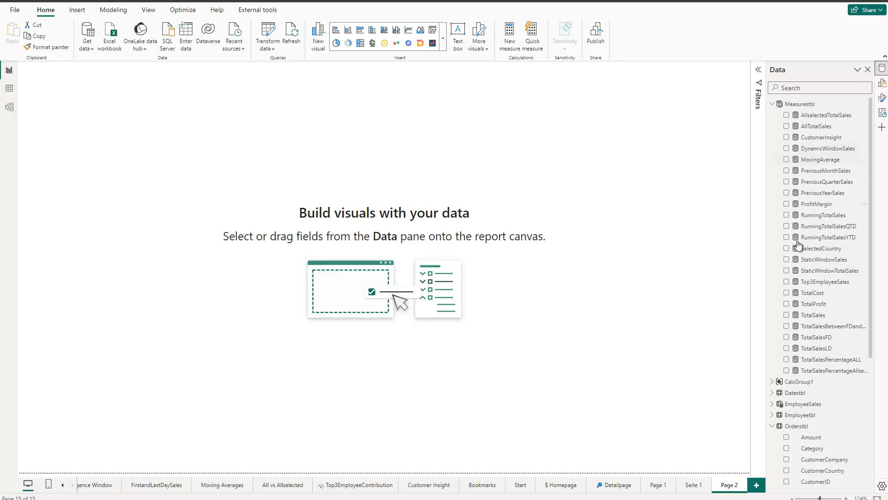
Step: Add CustomerCountry from Orderstbl to the page as an enlarged table visual and move it toward the page centre
scroll(796, 264, "down", 5)
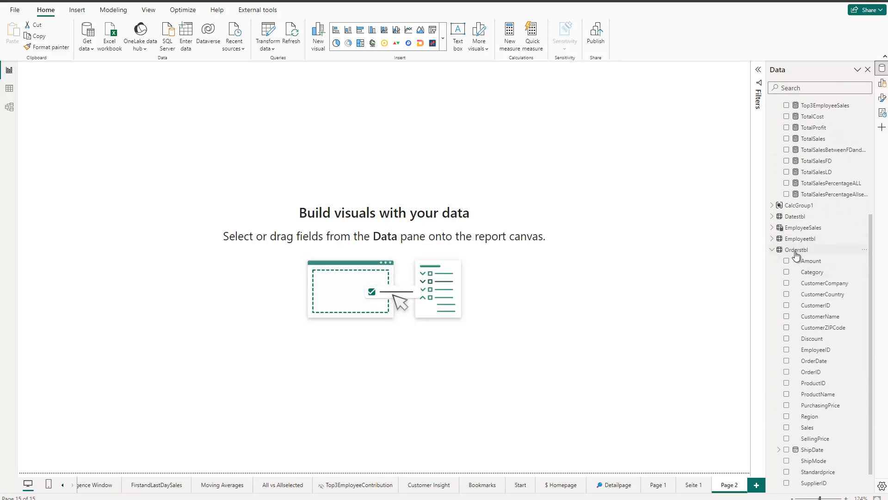
left_click(787, 296)
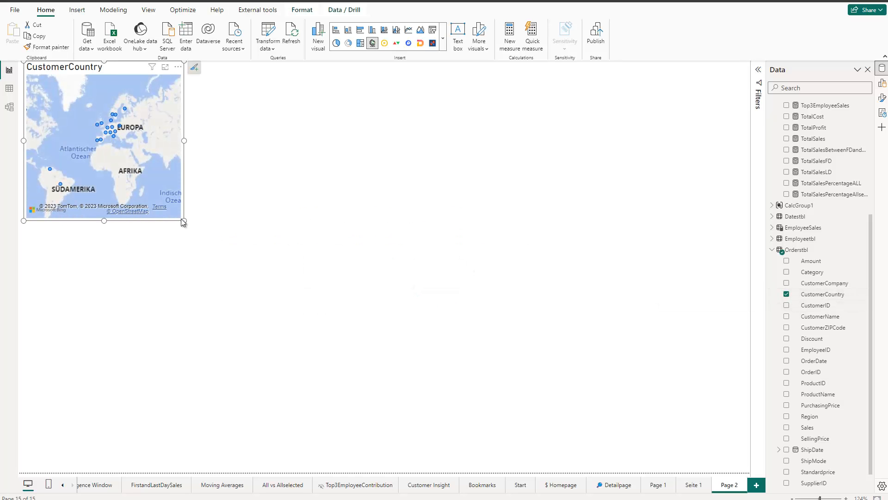
left_click_drag(184, 222, 416, 358)
left_click(882, 84)
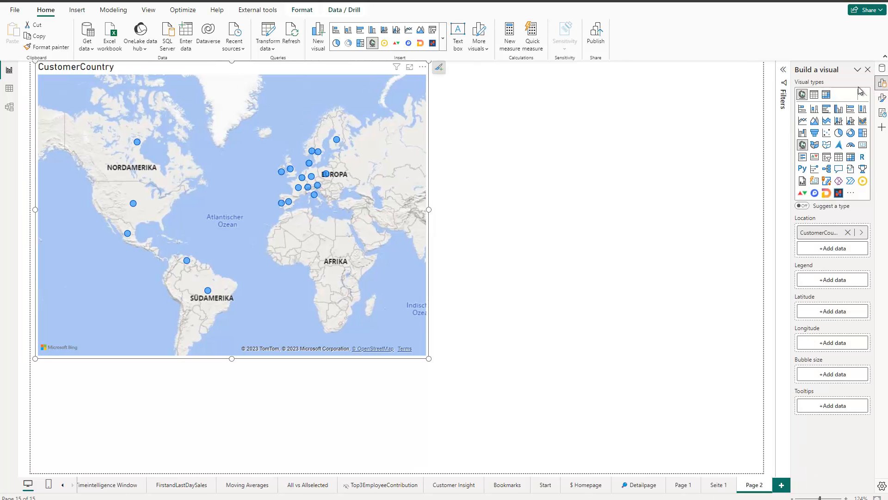
left_click(814, 94)
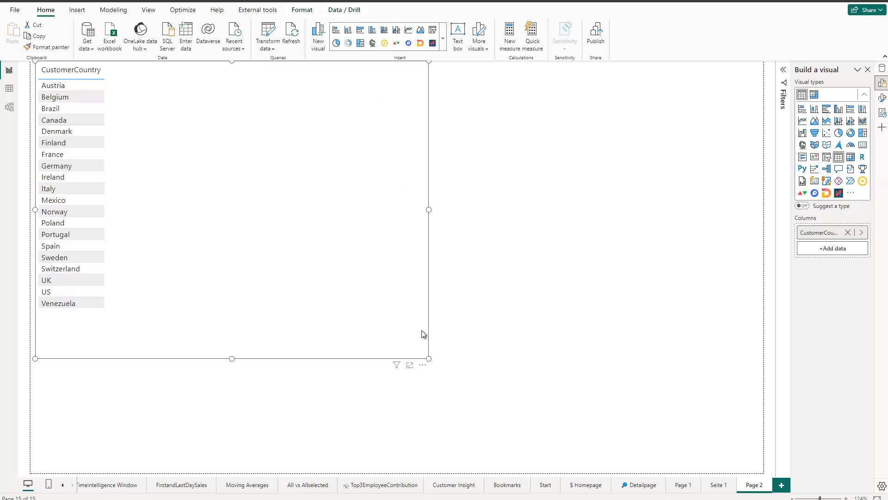
left_click(506, 401)
left_click_drag(400, 355, 506, 401)
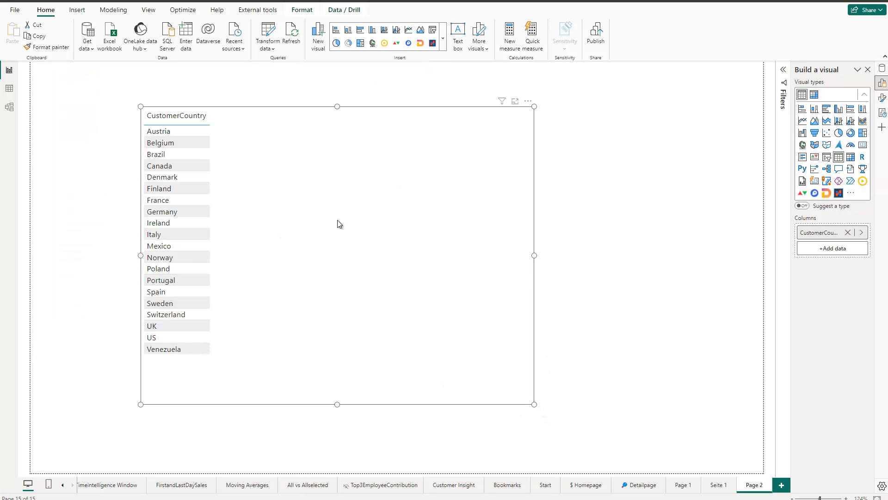
Step: Add the ProfitMargin, TotalProfit, TotalSales and TotalCost measures to the country table
left_click(882, 70)
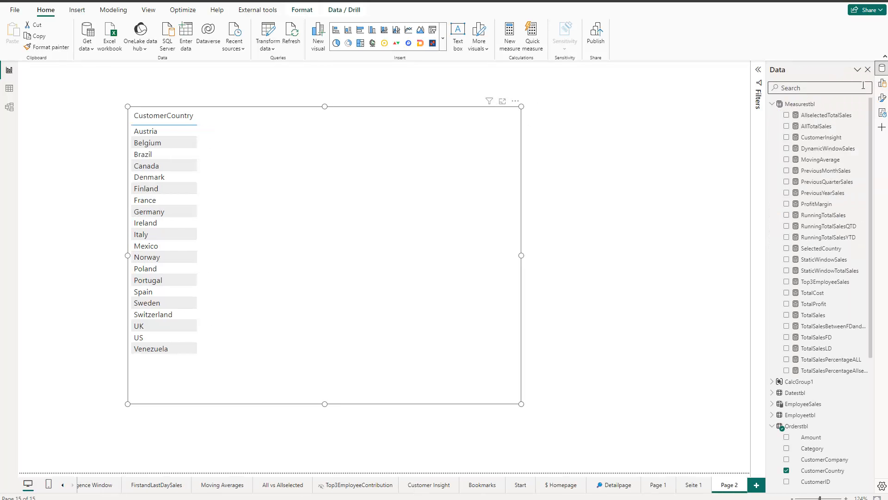
left_click(786, 204)
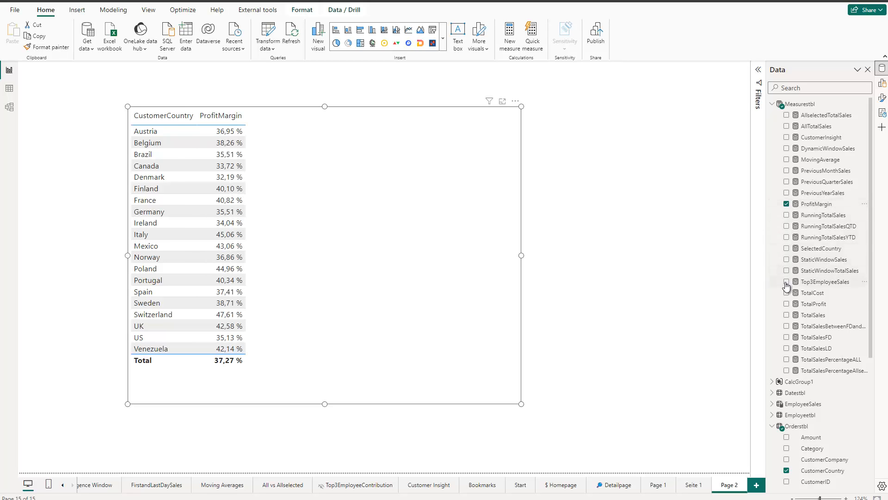
left_click(787, 304)
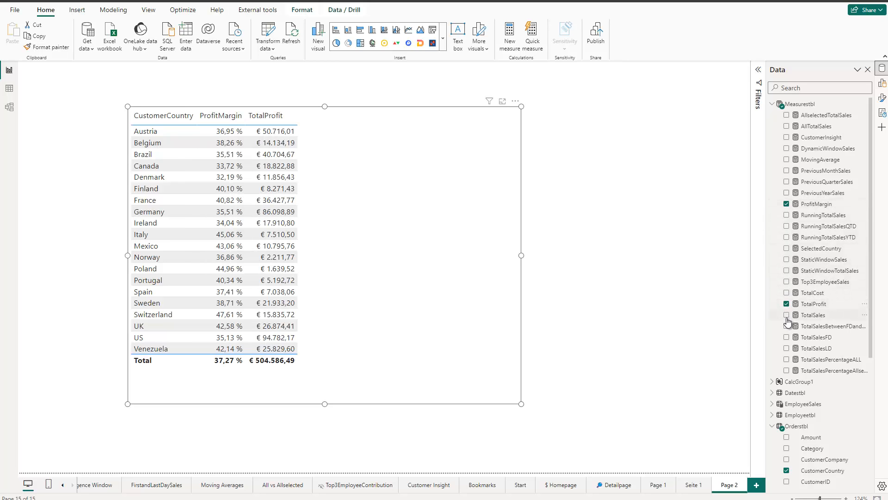
left_click(786, 315)
left_click(786, 293)
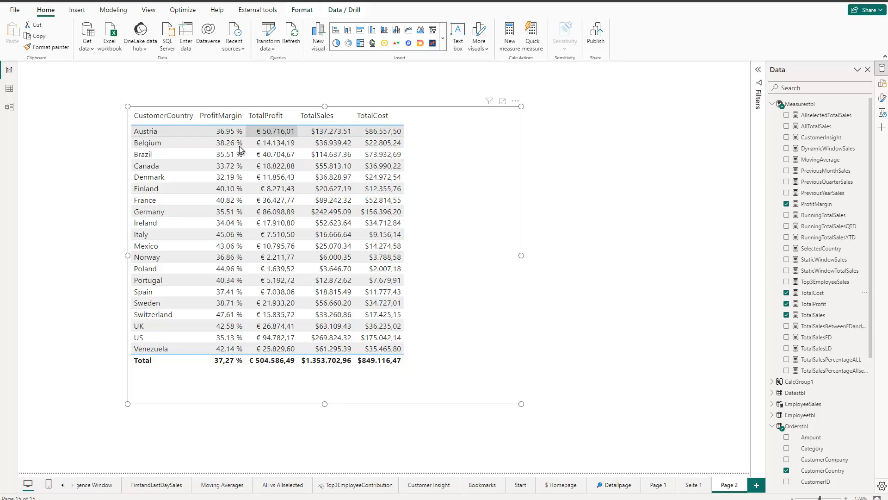
Step: Create a new measure in Measurestbl named Grouping, with its formula starting on a second line
right_click(805, 107)
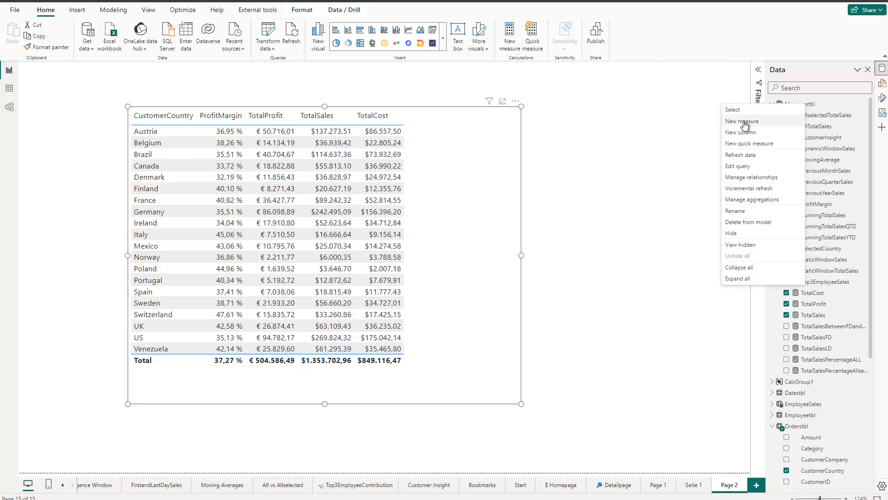
left_click(564, 122)
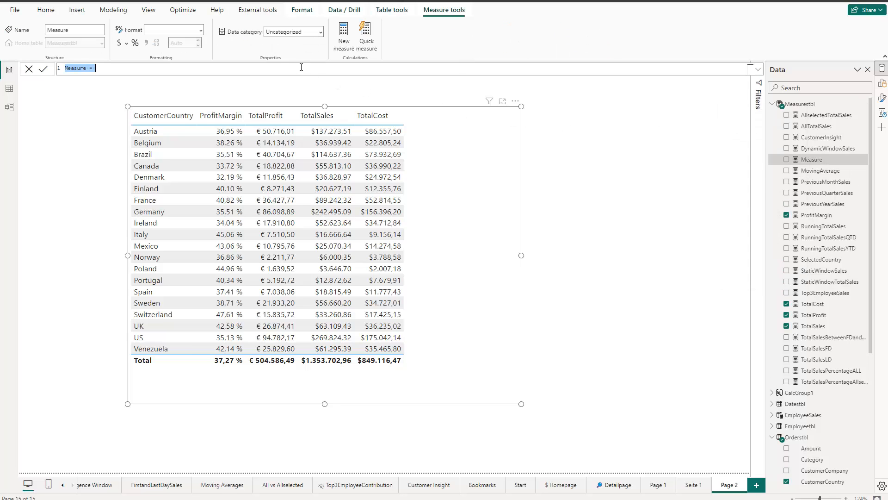
scroll(301, 67, "up", 8)
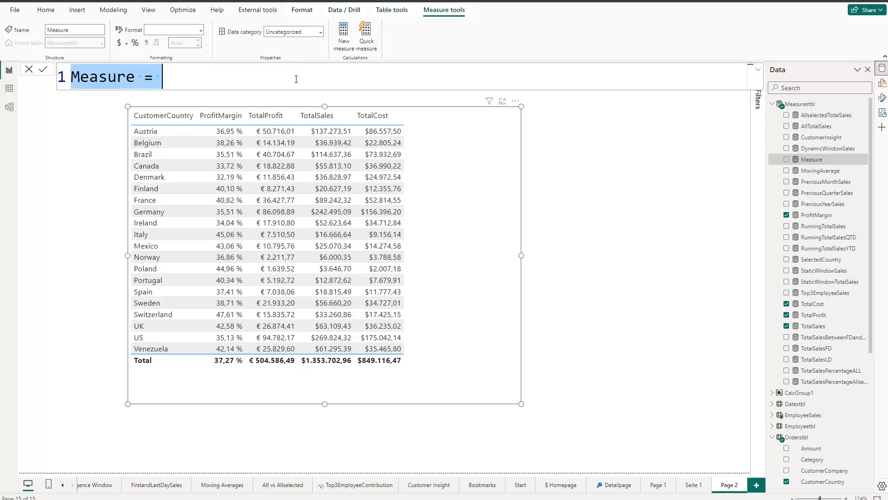
type("Grouping")
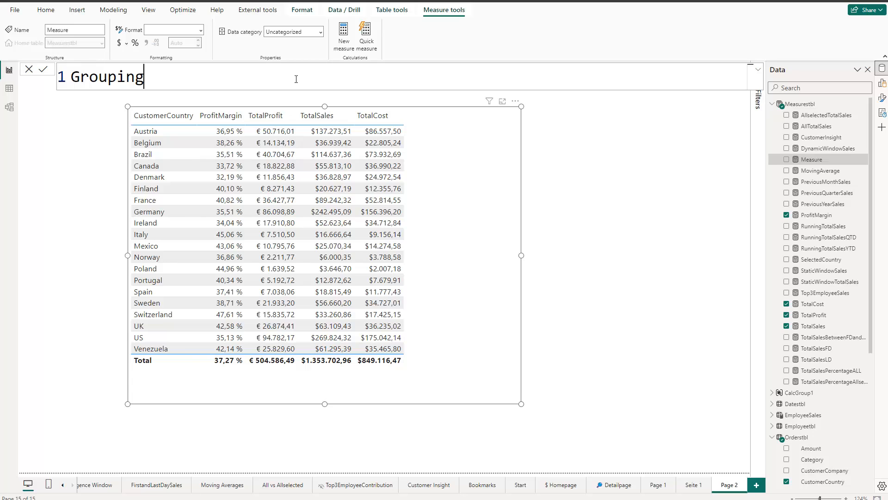
type(" =")
key("shift+Return")
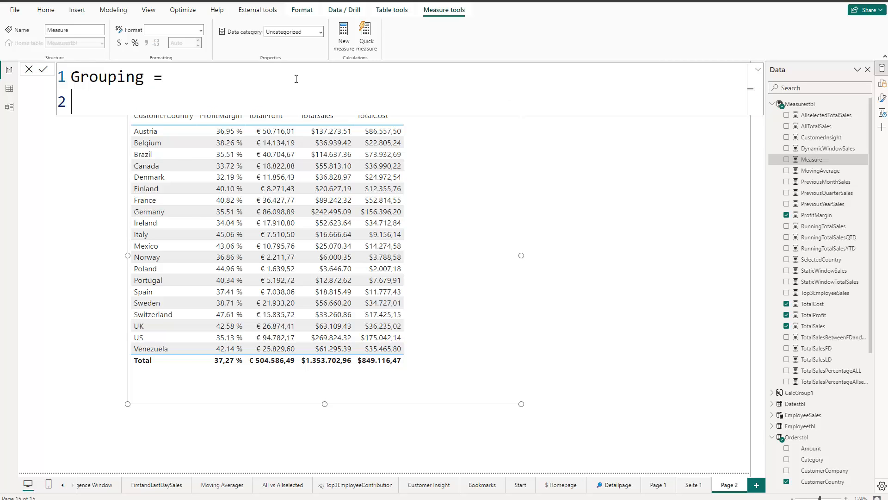
Step: Begin the Grouping formula with SWITCH(TRUE(), and start a new line for the first condition
type("SWITCH(")
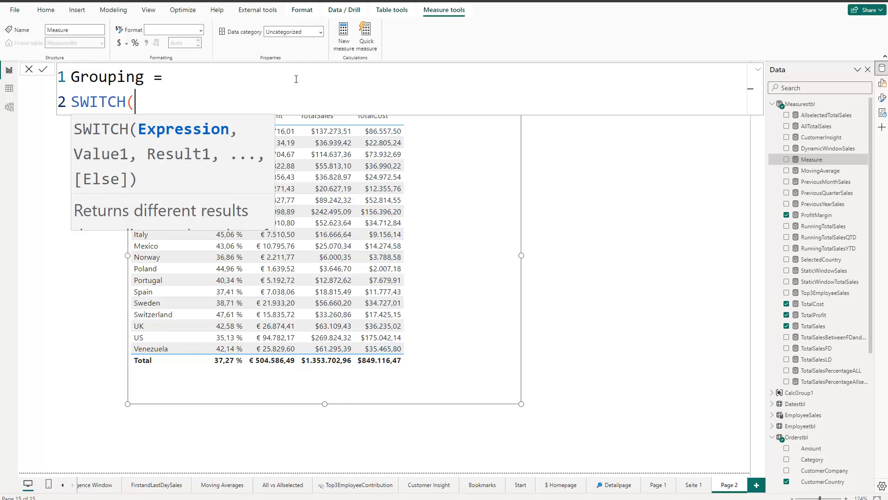
type("Tru")
key("Tab")
type("),")
key("shift+Return")
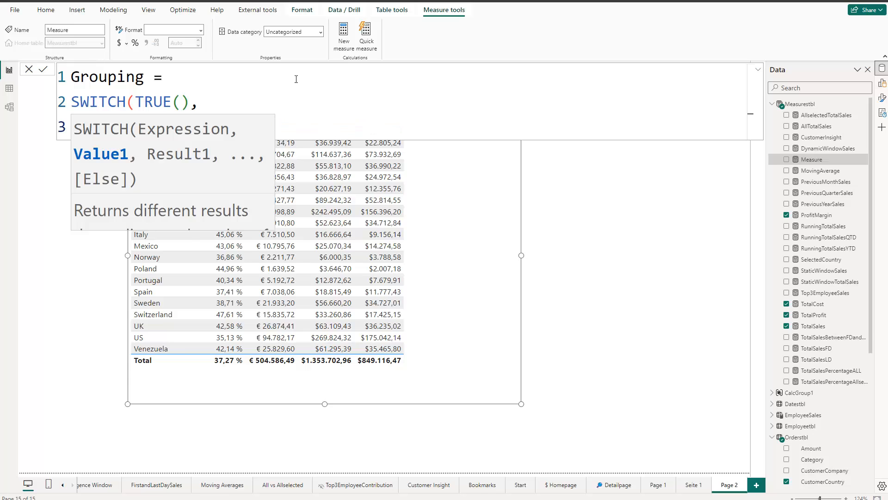
key("Escape")
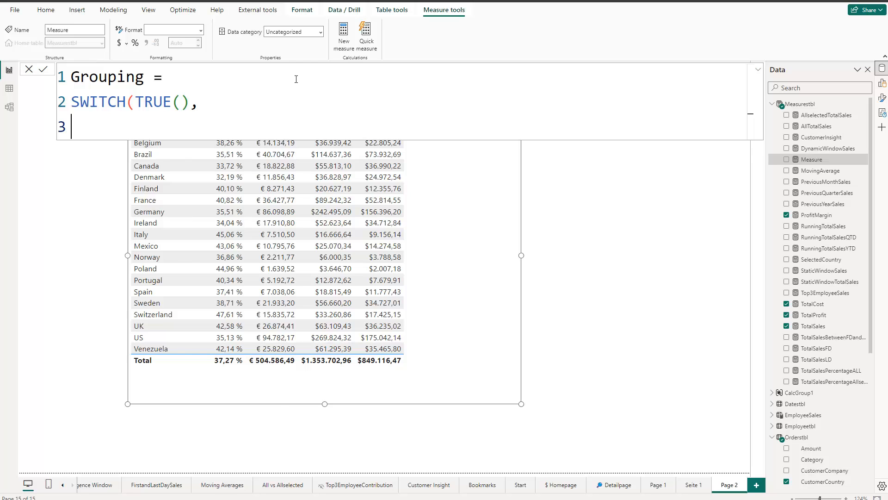
Step: Add the first SWITCH condition, [ProfitMargin]<0.35, returning 1
type("Profi")
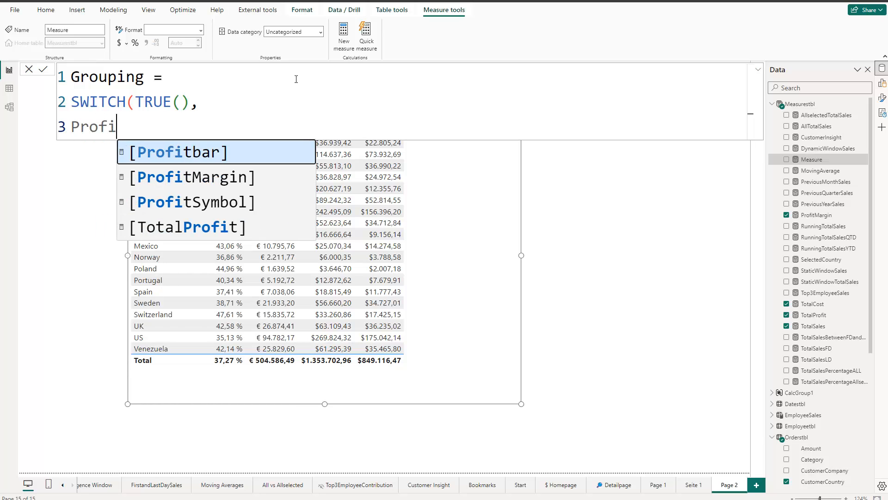
key("Down")
key("Tab")
type("<")
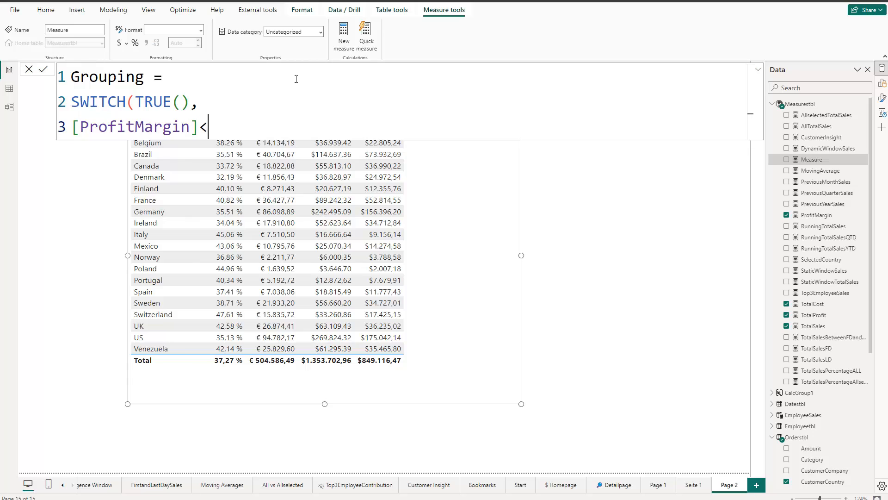
type("03")
key("BackSpace")
type(".35,1,")
key("Return")
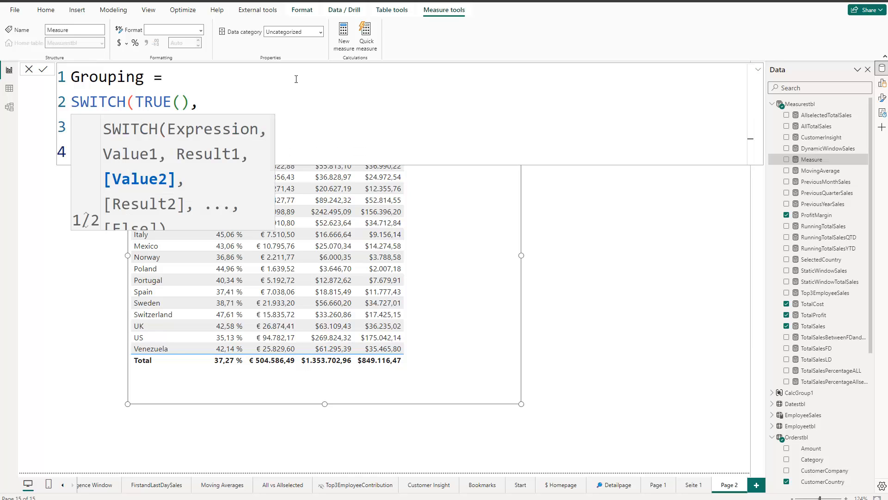
Step: Add the second SWITCH condition, [ProfitMargin]<0.4, returning 2
type("Profi")
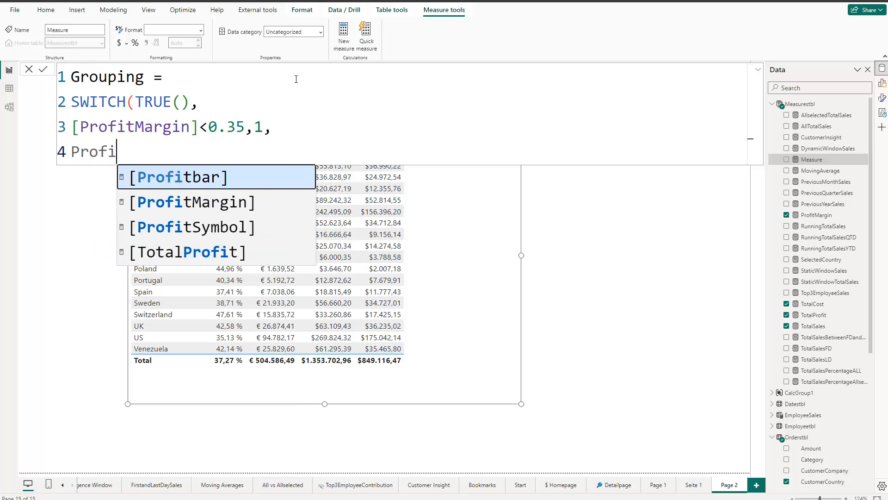
key("Down")
key("Tab")
type("<")
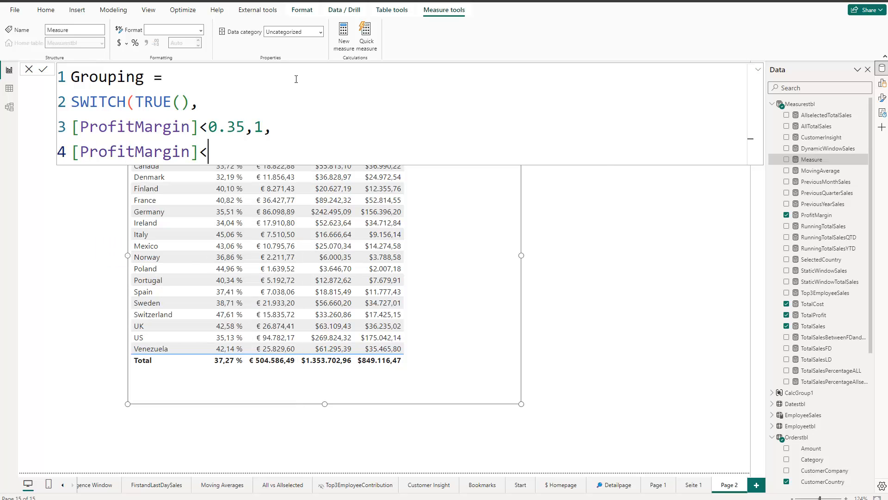
type("0.4,2")
key("shift+Return")
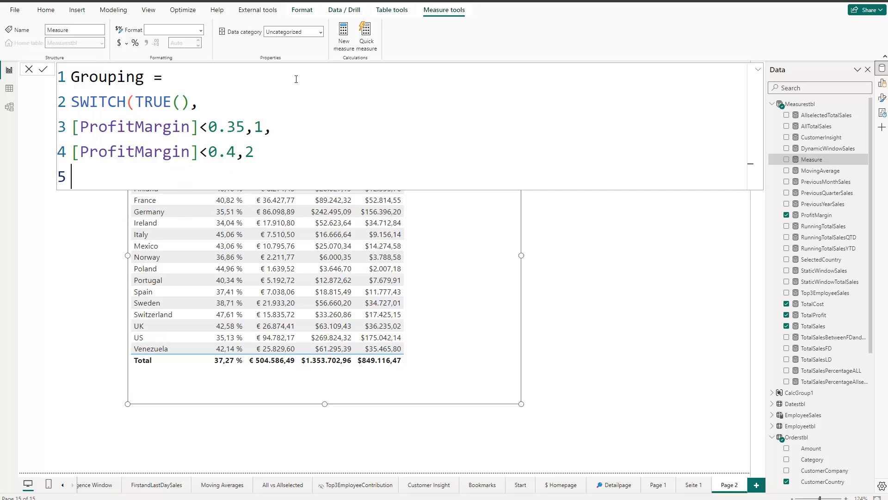
Step: Complete the SWITCH formula with 3 as the comma-separated fallback result and a closing parenthesis, and indent its three argument lines
type("3")
key("shift+Return")
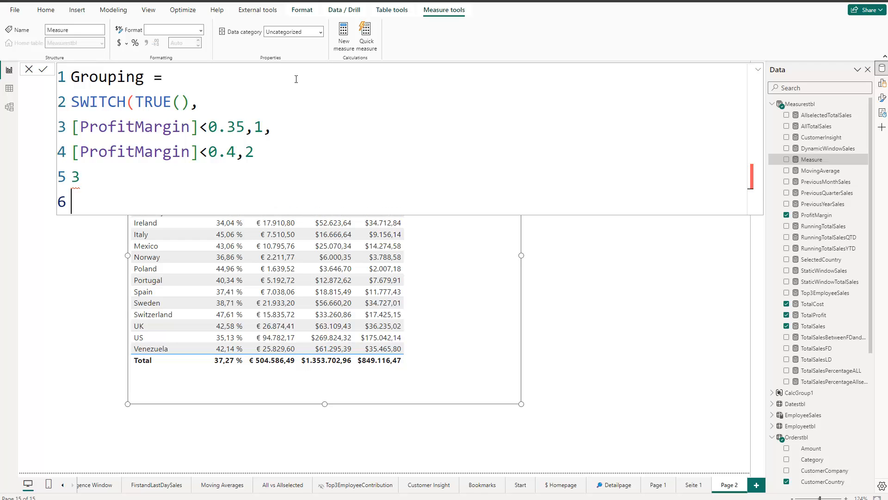
type(")")
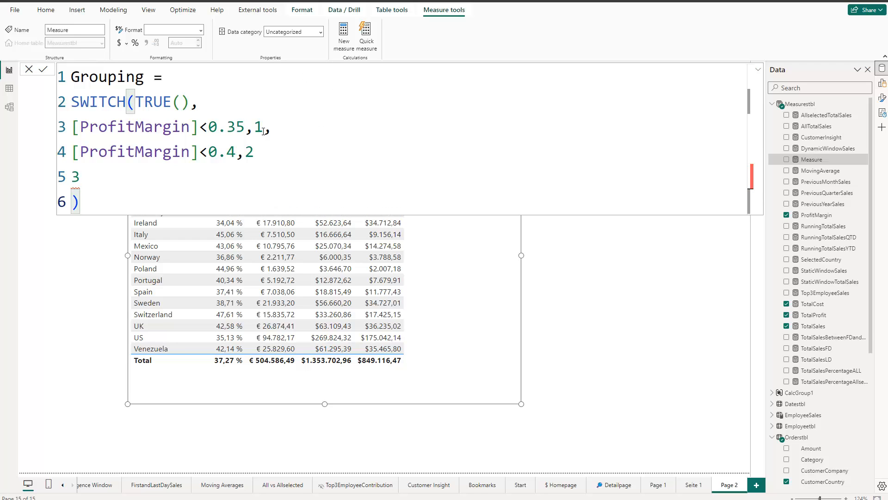
left_click(259, 148)
type(",")
left_click_drag(74, 119, 101, 170)
key("Tab")
left_click(205, 109)
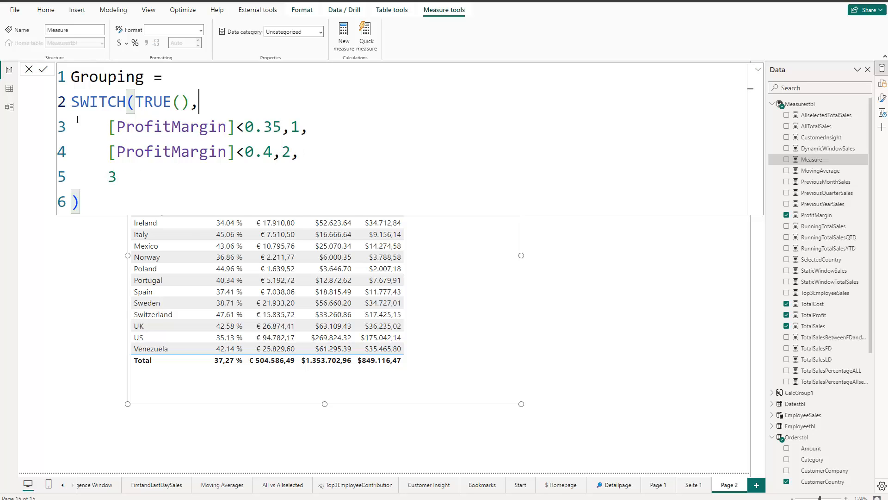
Step: Commit the Grouping measure and add it to the country table
left_click(44, 70)
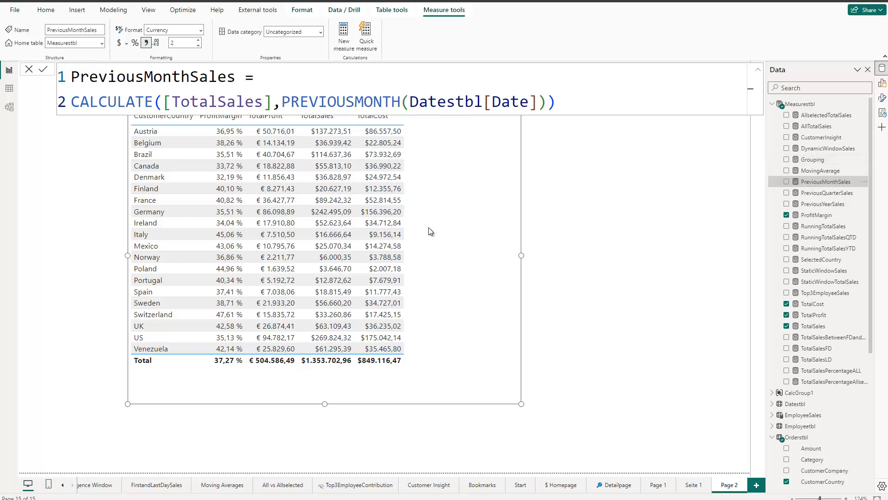
left_click(786, 159)
left_click(575, 196)
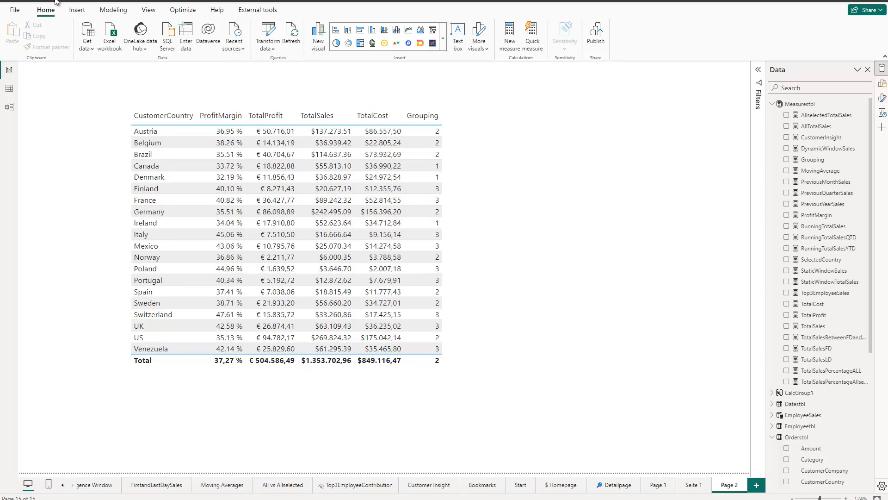
Step: Start a manually entered data table and name its first column ID
left_click(185, 36)
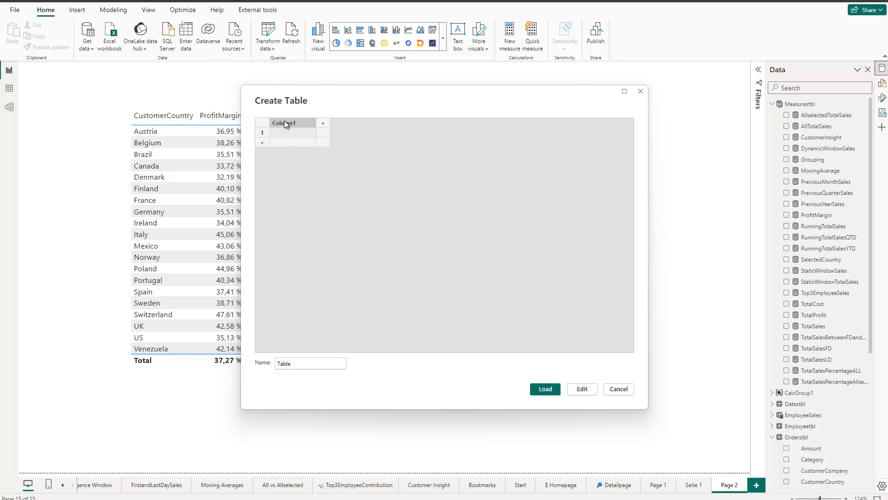
left_click_drag(329, 96, 542, 149)
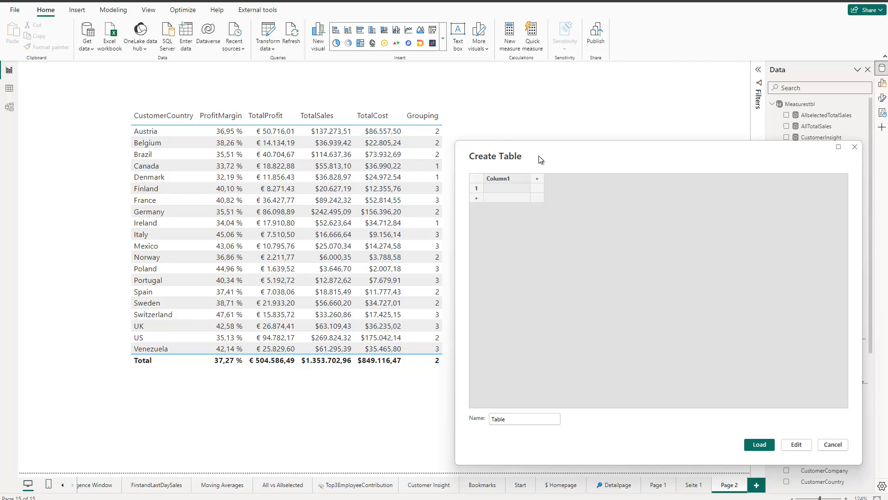
left_click_drag(541, 160, 406, 139)
double_click(367, 157)
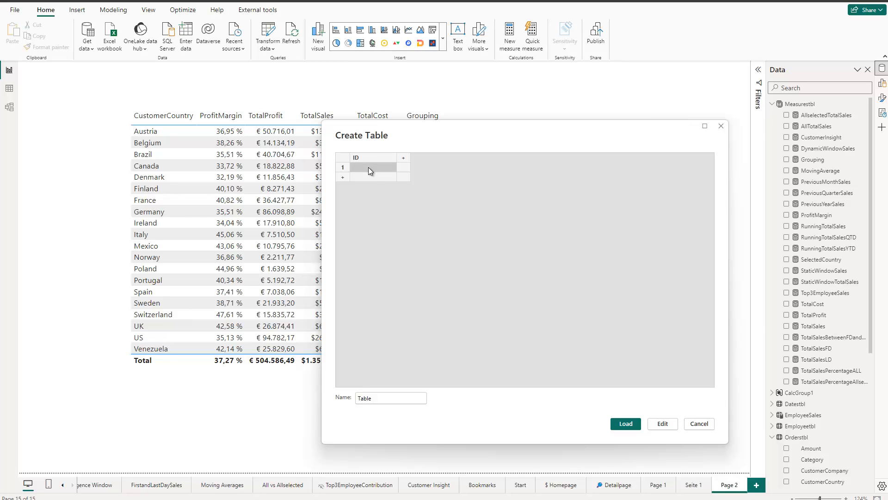
Step: Enter 1, 2 and 3 as the values of the ID column
type("1")
key("Return")
type("2")
key("Return")
type("3")
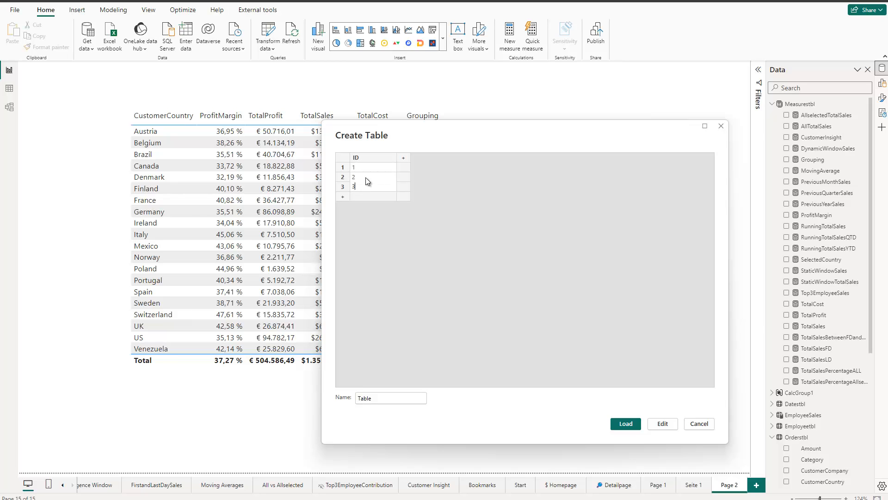
Step: Add a second column named Icons to the new table, keeping the report's Grouping column in view
left_click_drag(405, 138, 525, 150)
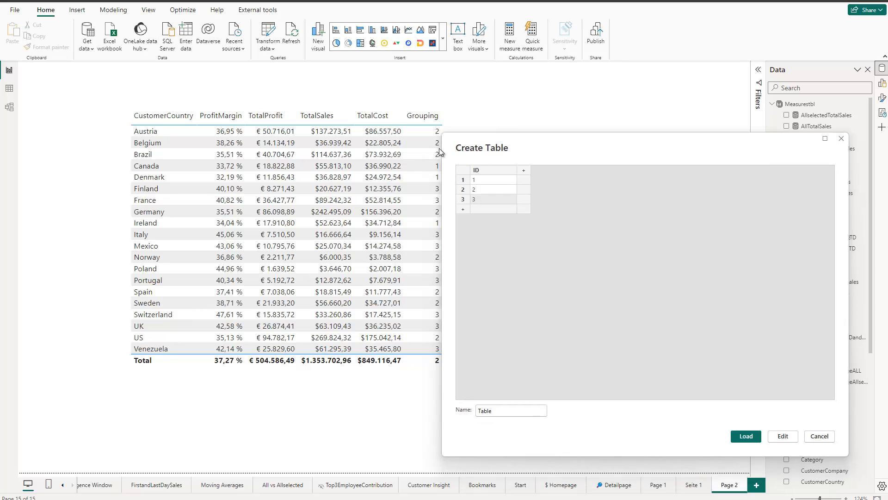
left_click(522, 170)
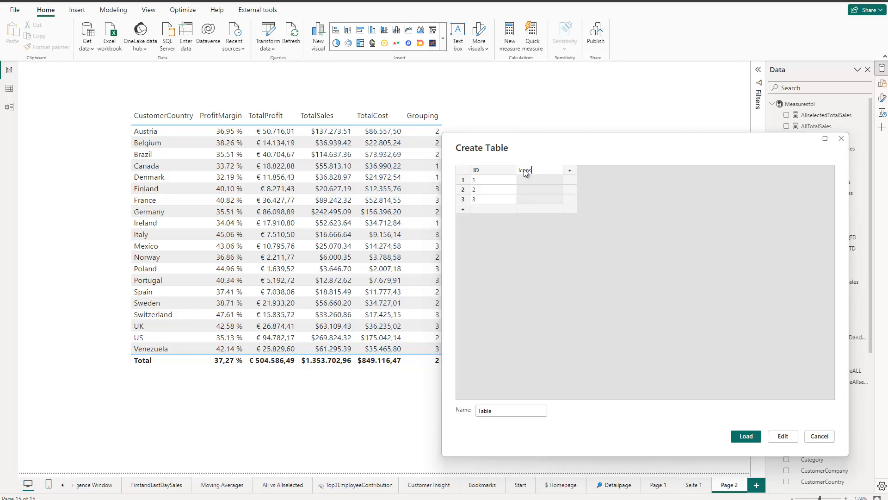
left_click(528, 179)
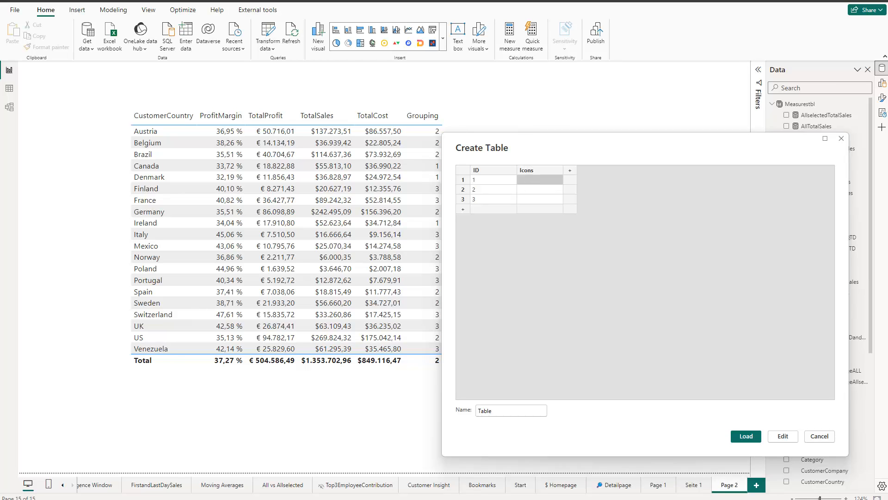
Step: Copy the red circle emoji from Emojipedia in the browser and paste it as the icon for ID 1 in Power BI
key("alt+Tab")
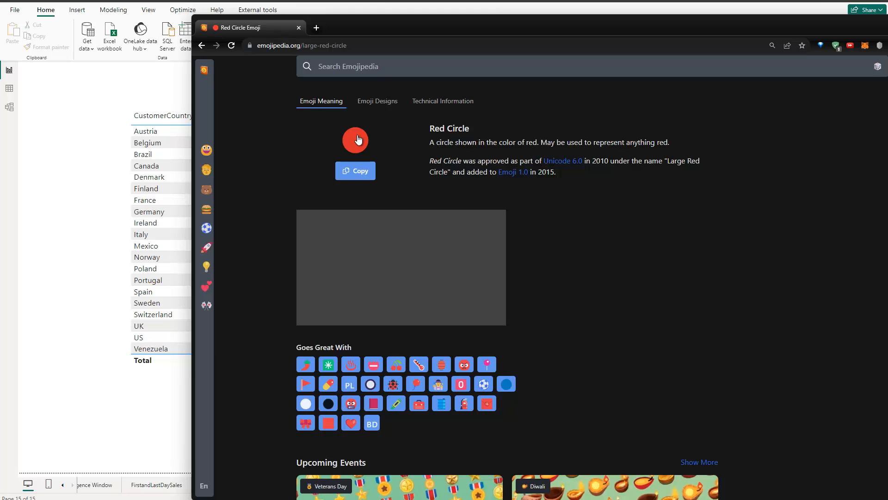
left_click(359, 173)
left_click(314, 4)
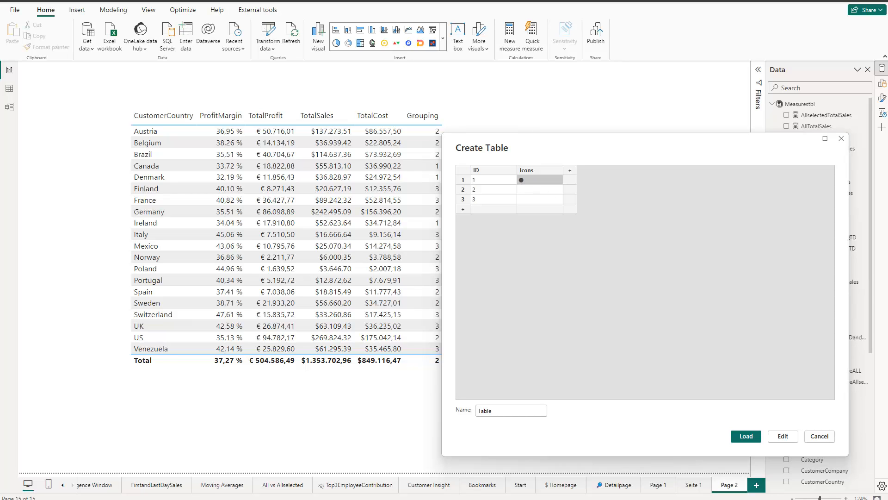
Step: Copy the yellow circle emoji from Emojipedia in the browser and paste it as the icon for ID 2 in Power BI
key("alt+Tab")
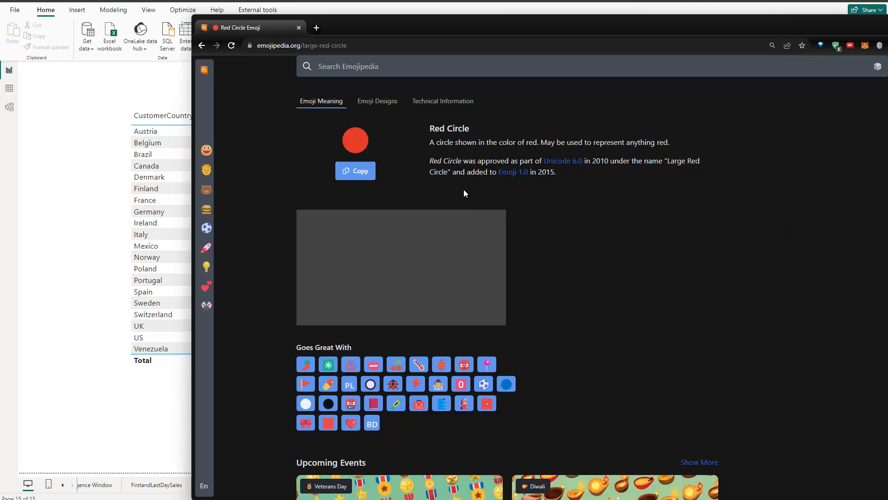
left_click(202, 45)
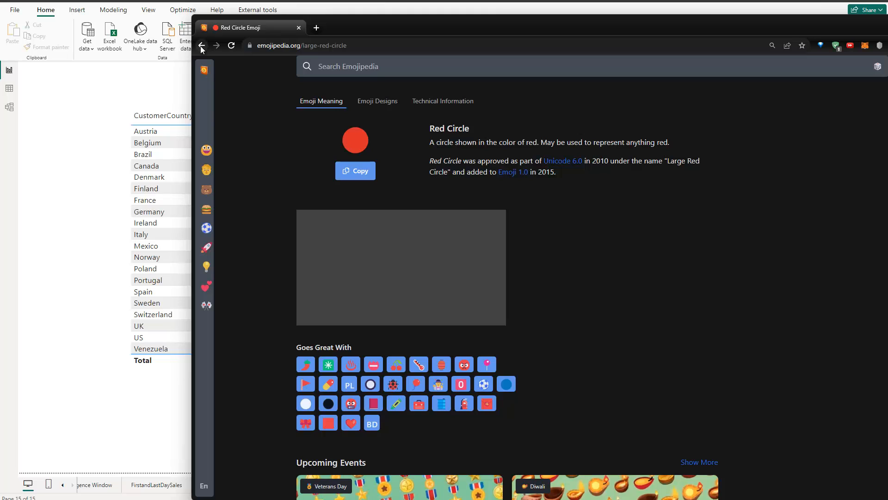
left_click(355, 167)
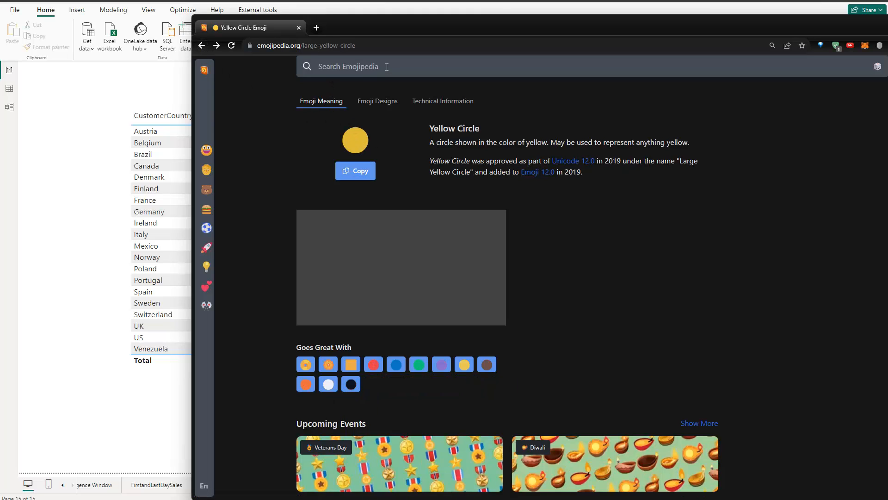
left_click(355, 176)
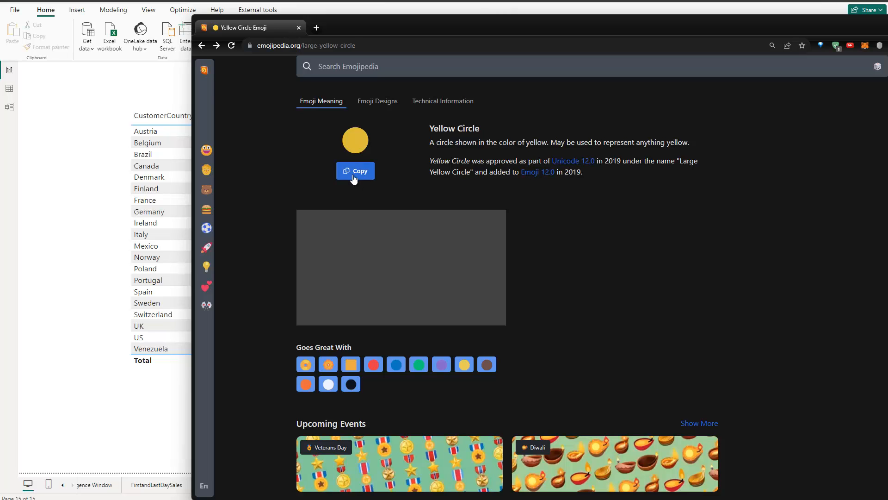
left_click(344, 10)
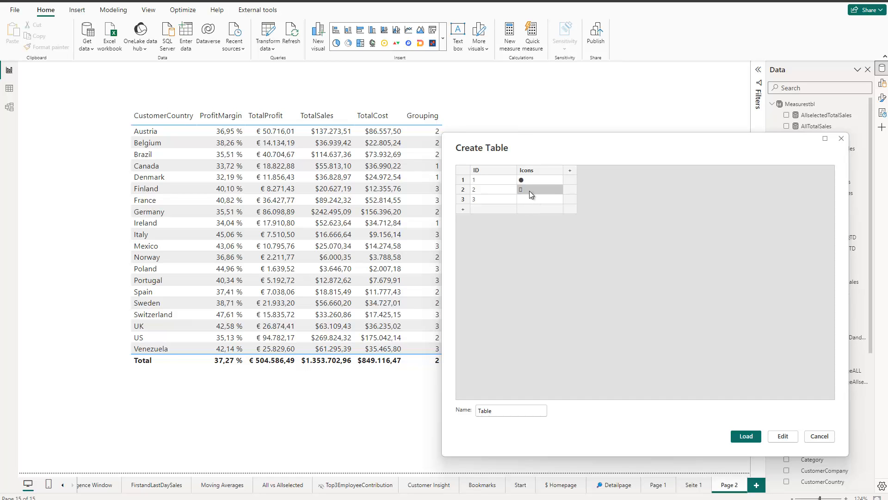
Step: Copy the green circle emoji from Emojipedia in the browser and paste it as the icon for ID 3 in Power BI
key("alt+Tab")
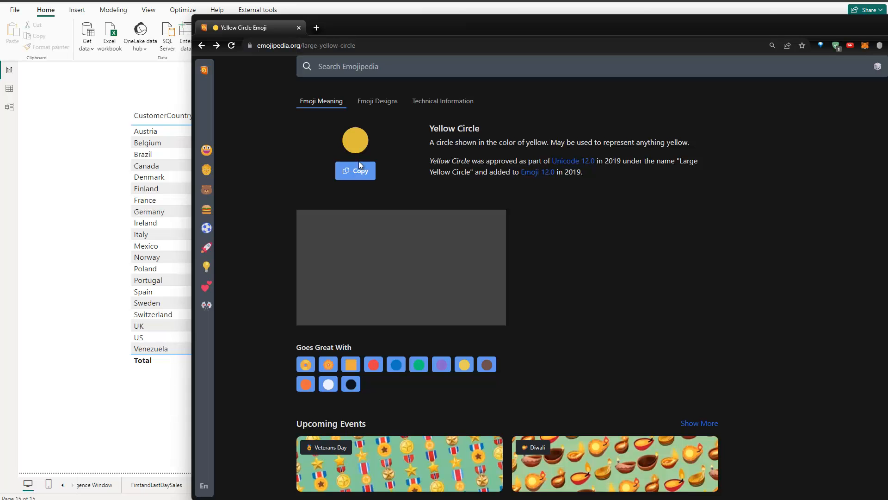
left_click(216, 45)
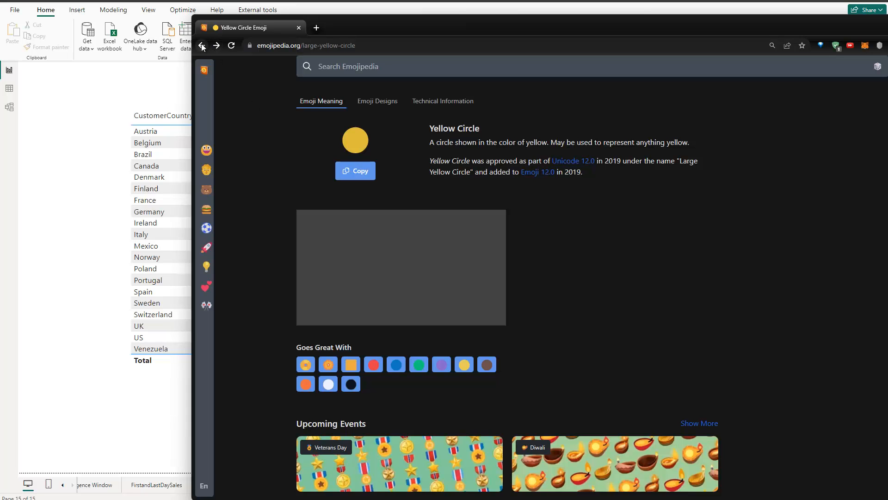
left_click(353, 172)
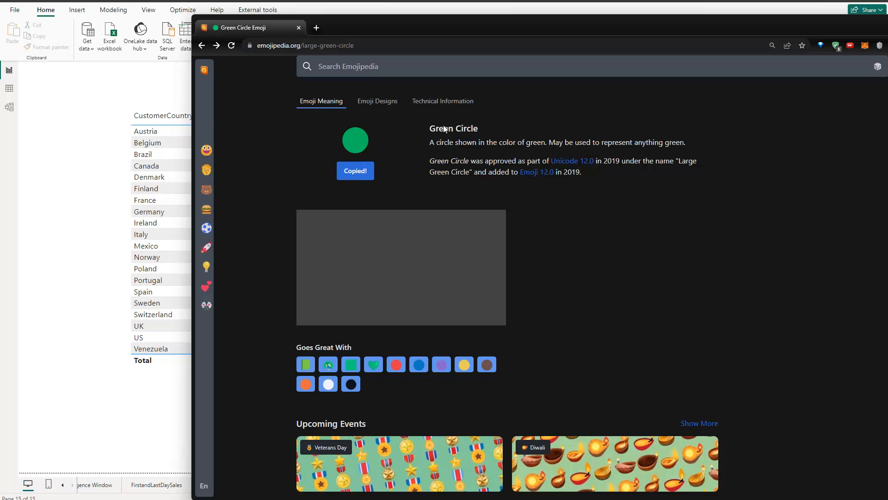
left_click(343, 1)
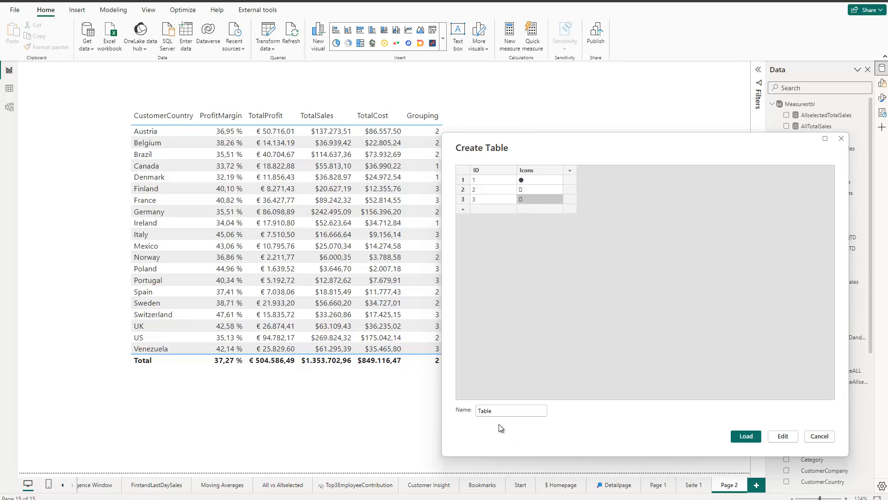
Step: Name the new table TrafficLighttbl and load it into the model
left_click_drag(497, 411, 458, 402)
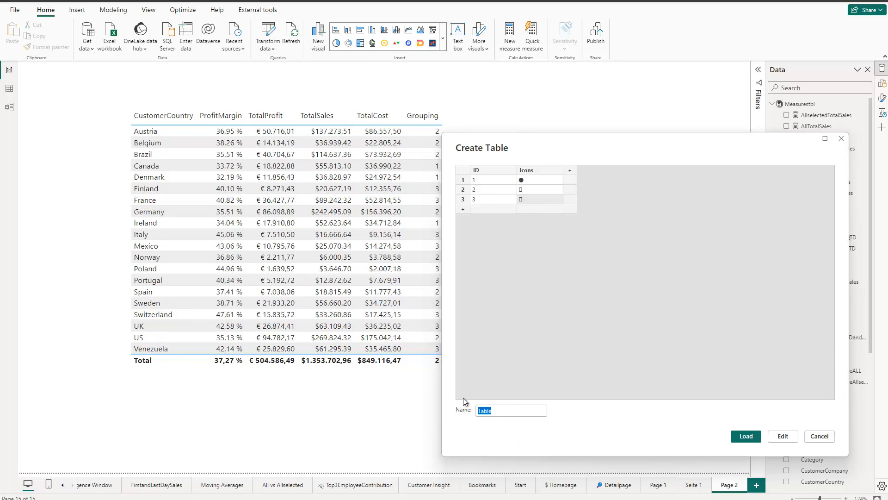
type("TrafficLighttbl")
left_click(745, 437)
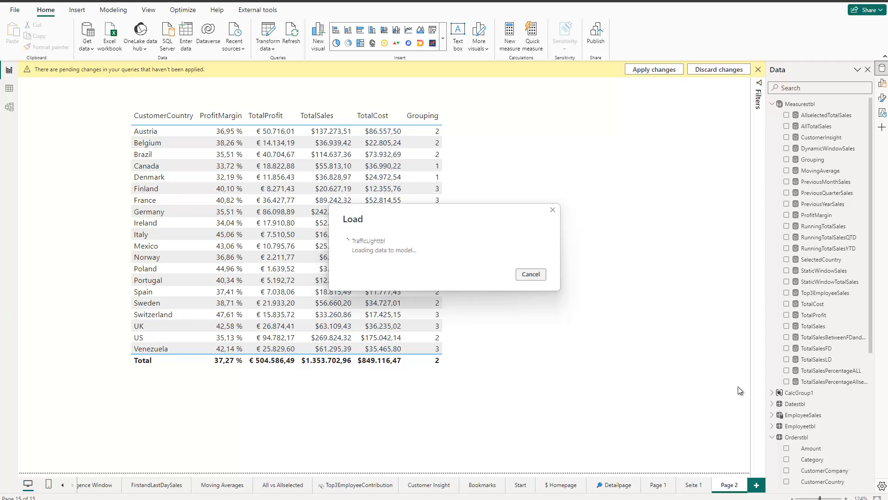
Step: Create a slicer from the Icons field of TrafficLighttbl and shrink it so it no longer covers the country table
scroll(816, 416, "down", 5)
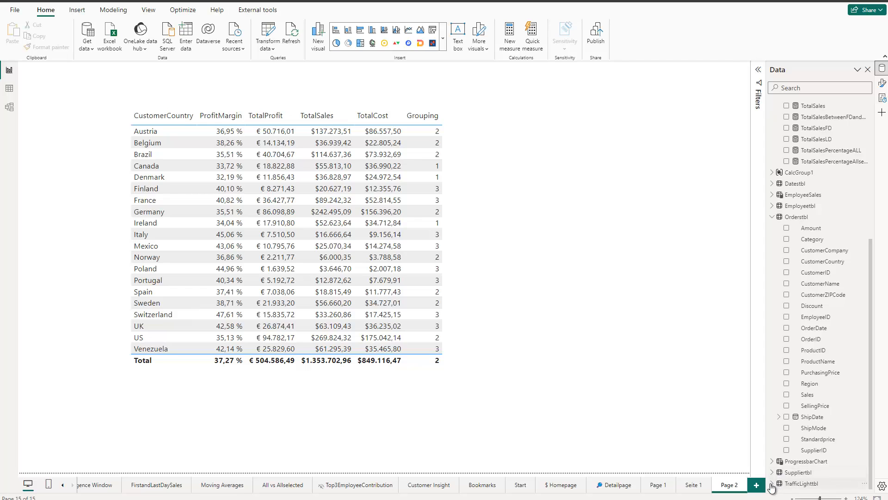
left_click(771, 483)
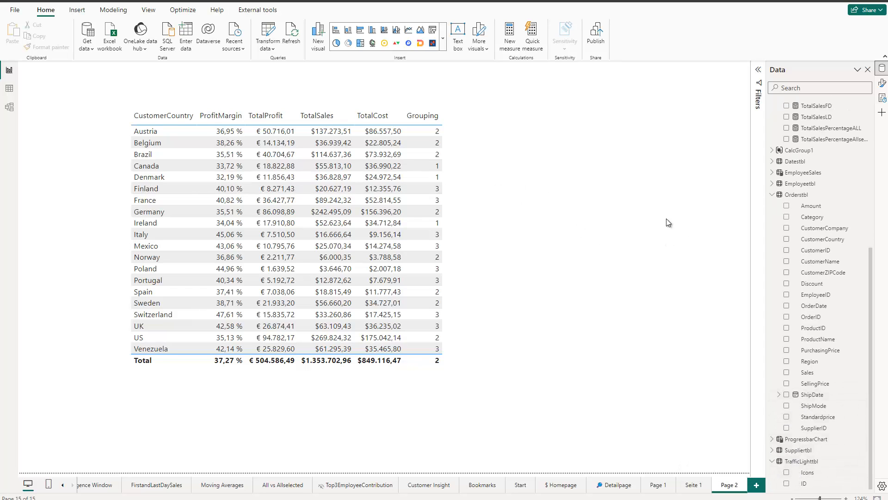
left_click(787, 472)
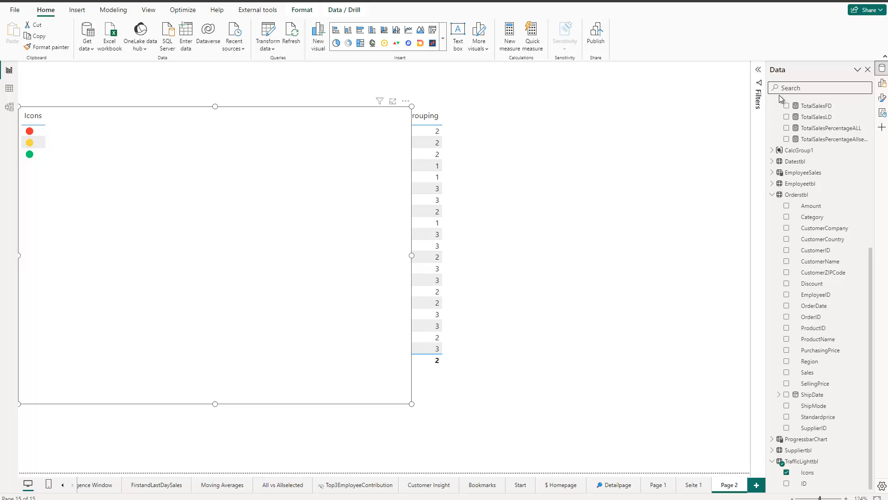
left_click(882, 85)
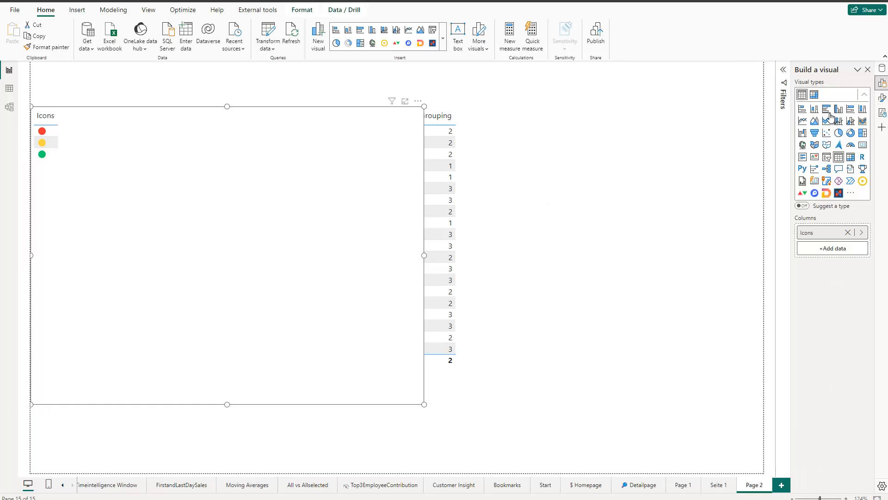
left_click(827, 159)
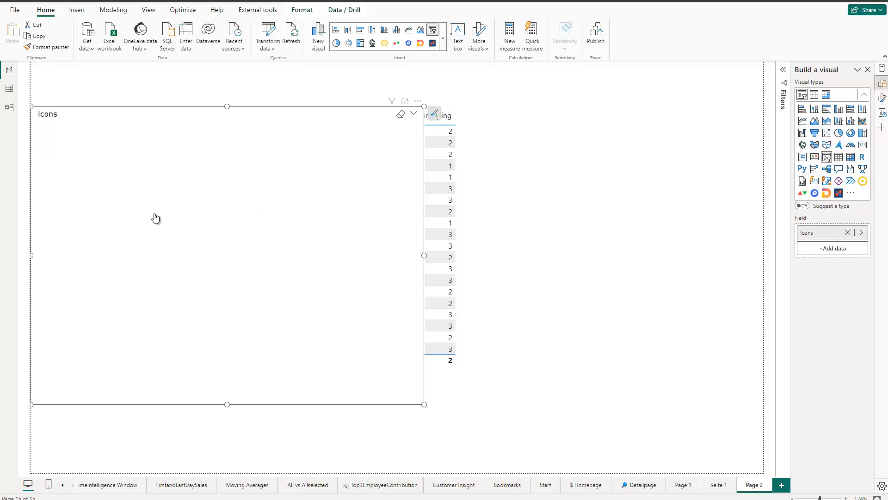
left_click_drag(426, 406, 91, 212)
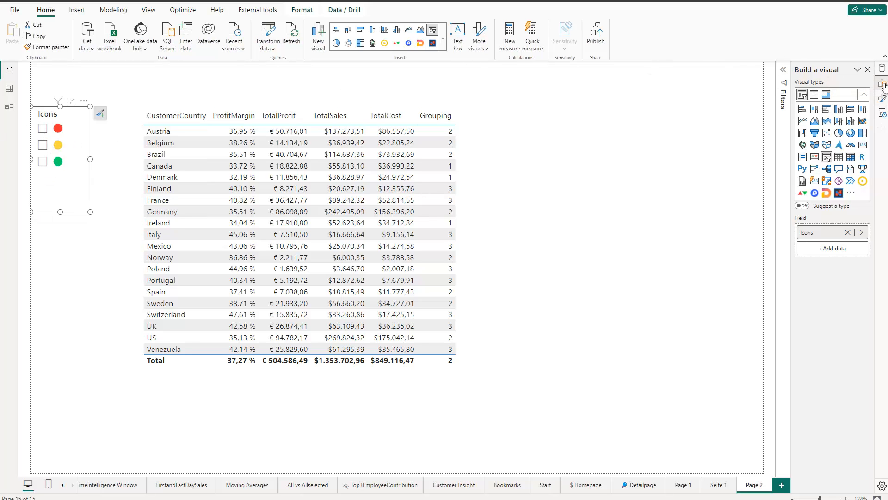
Step: Set the Icons slicer's style to Tile and arrange it as a compact horizontal row above the country table
left_click(882, 98)
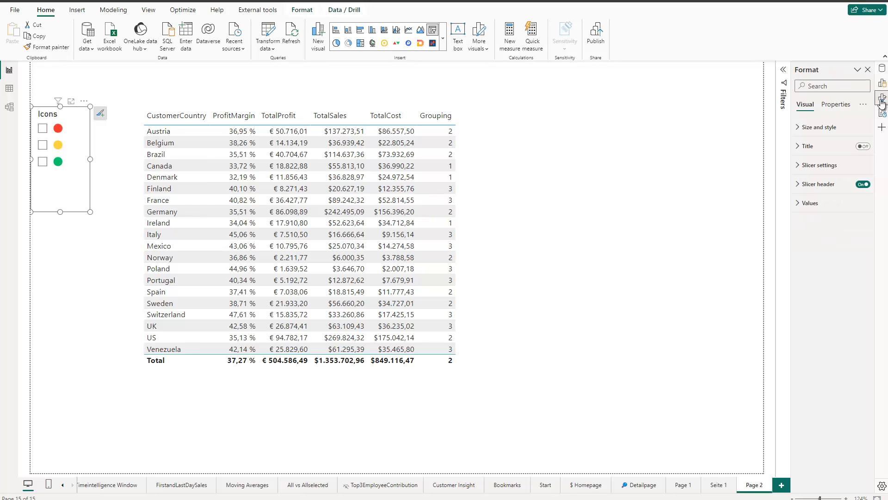
left_click(807, 165)
left_click(826, 212)
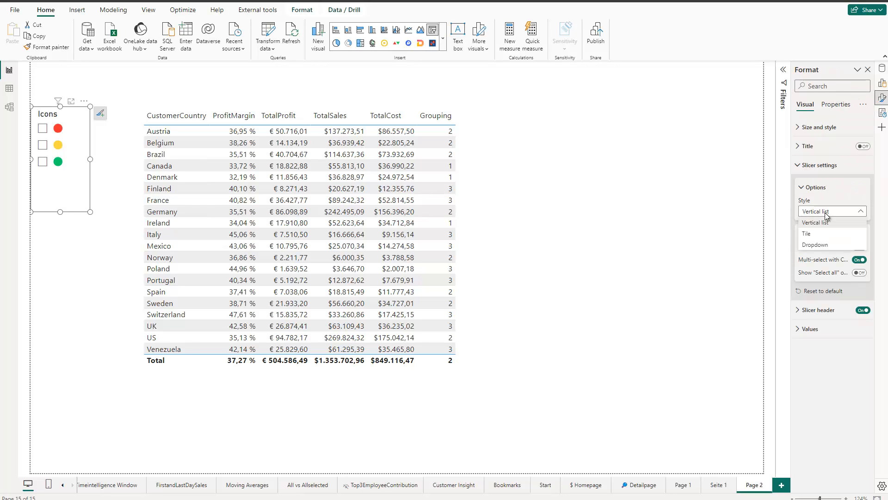
left_click(816, 234)
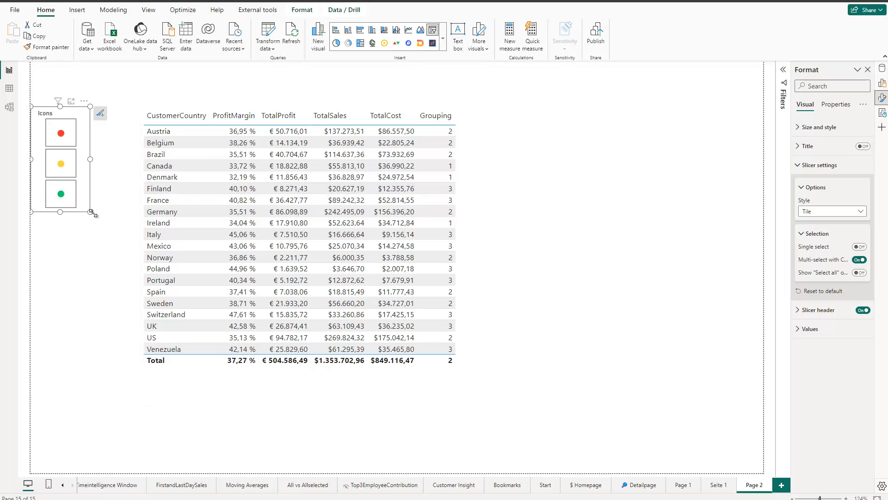
left_click_drag(88, 210, 458, 72)
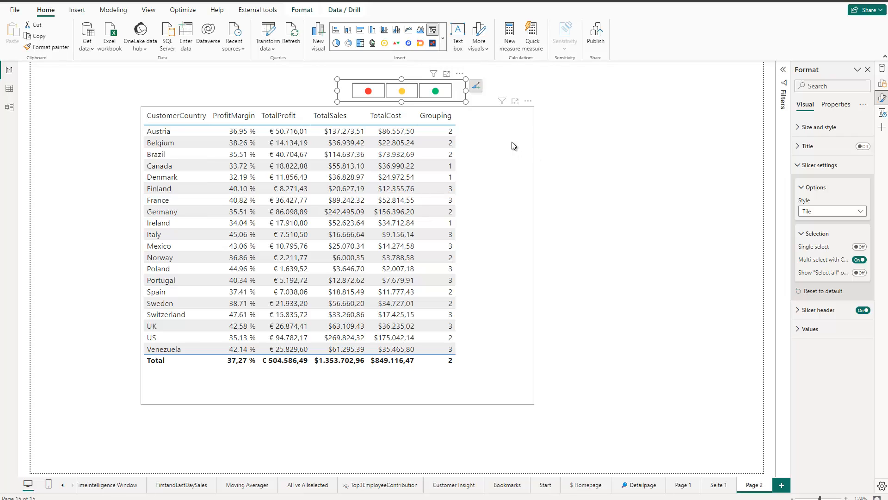
Step: Test the slicer by selecting the green and yellow tiles singly and together, and clear the selection
left_click(435, 92)
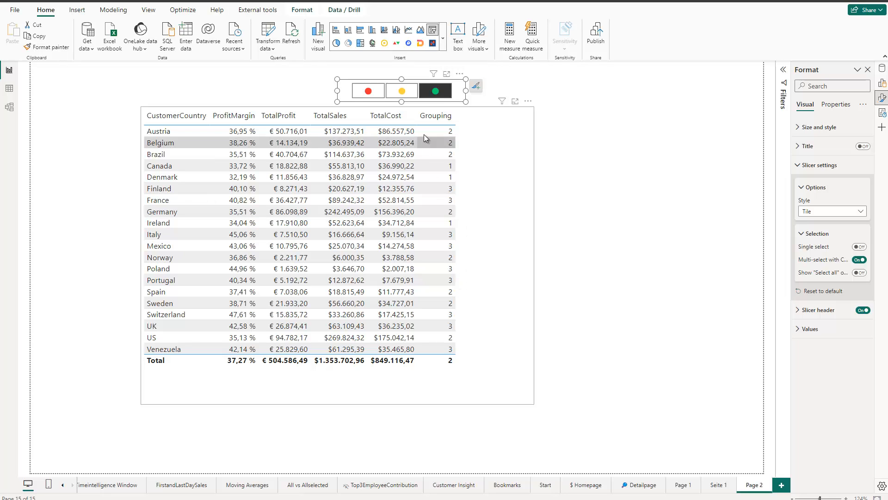
left_click(398, 90)
left_click(397, 90)
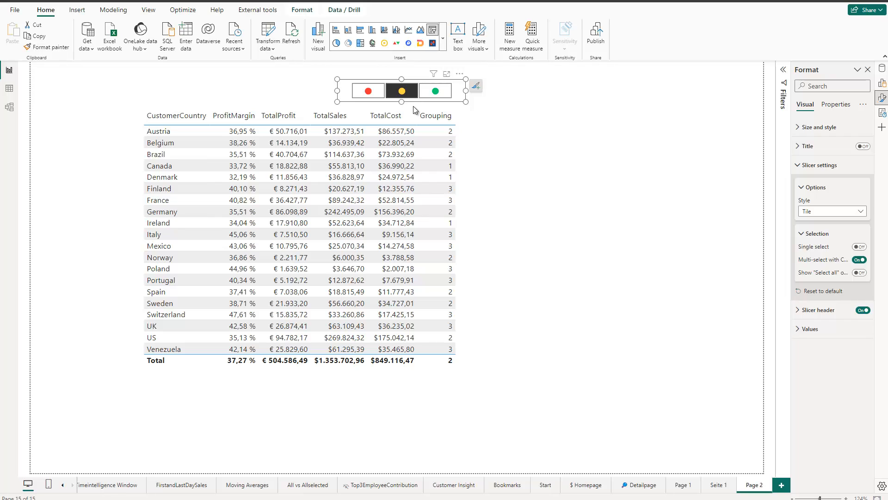
left_click(436, 93)
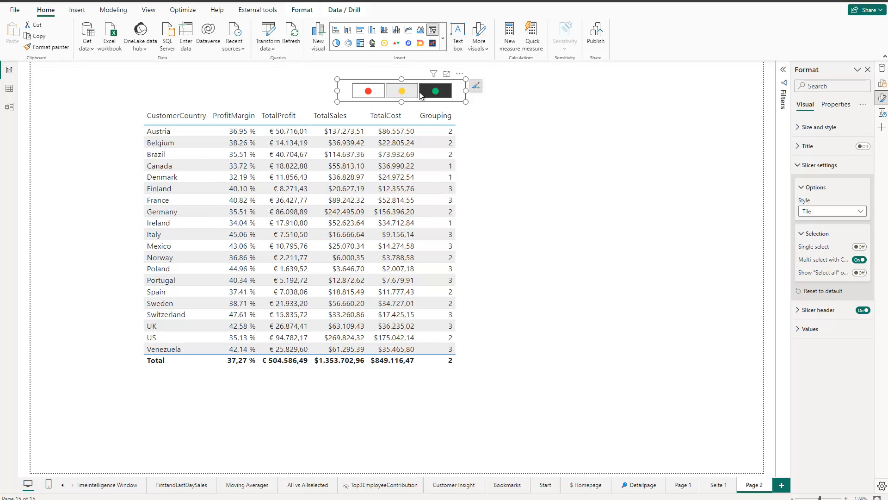
left_click(401, 92, "ctrl")
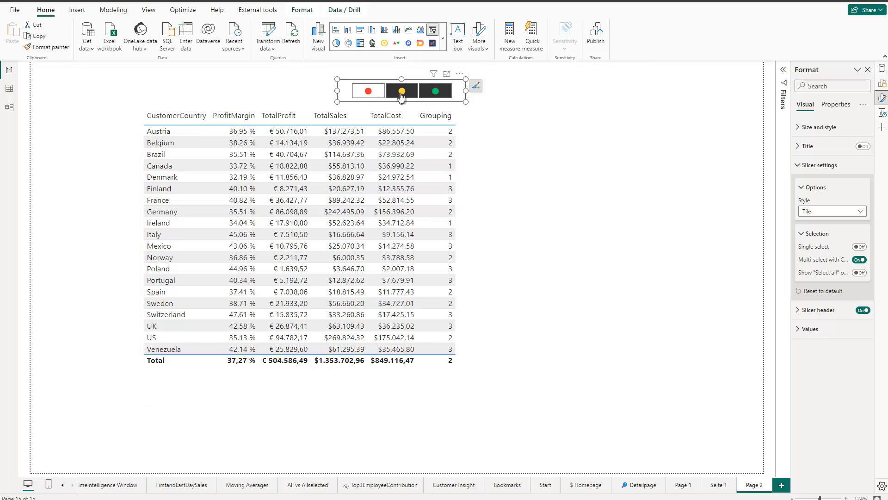
left_click(402, 93)
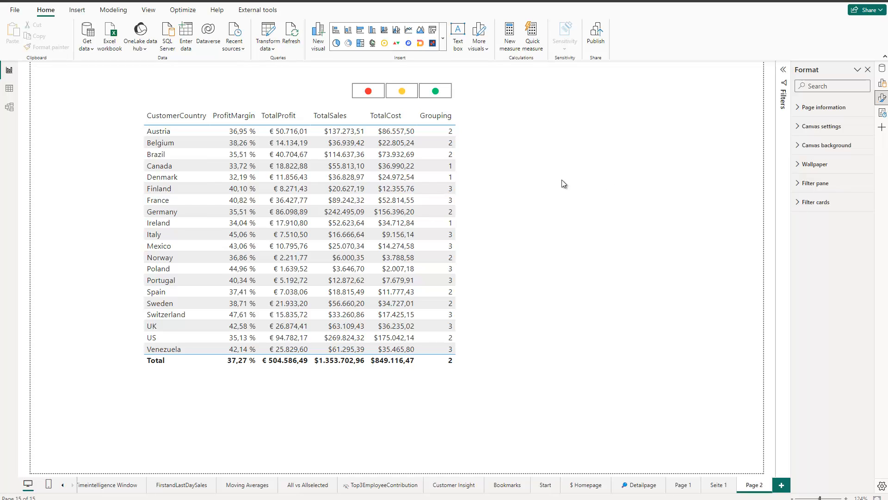
Step: Start a new measure named TrafficLightFilter in Measurestbl, with its formula beginning on a second line
mouse_move(503, 173)
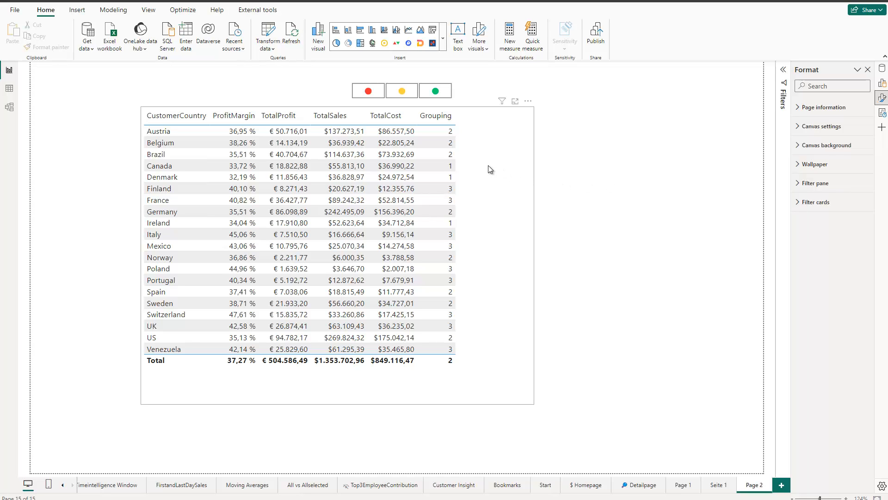
left_click(882, 70)
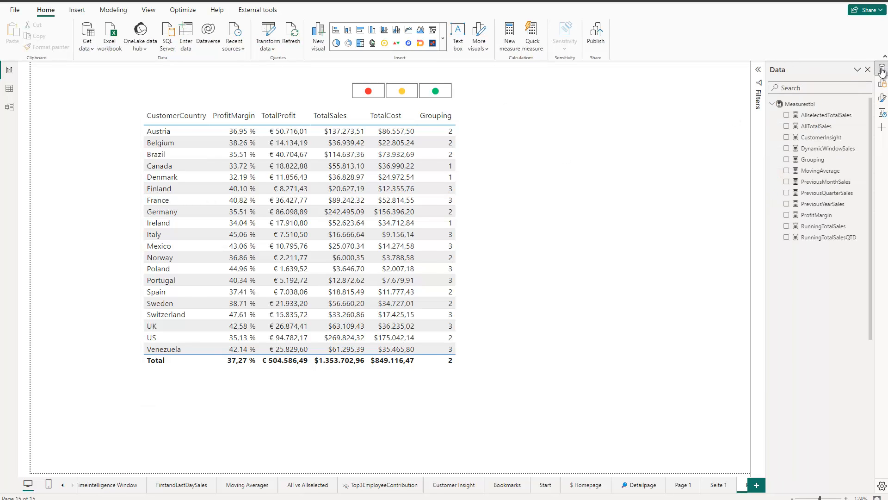
right_click(795, 104)
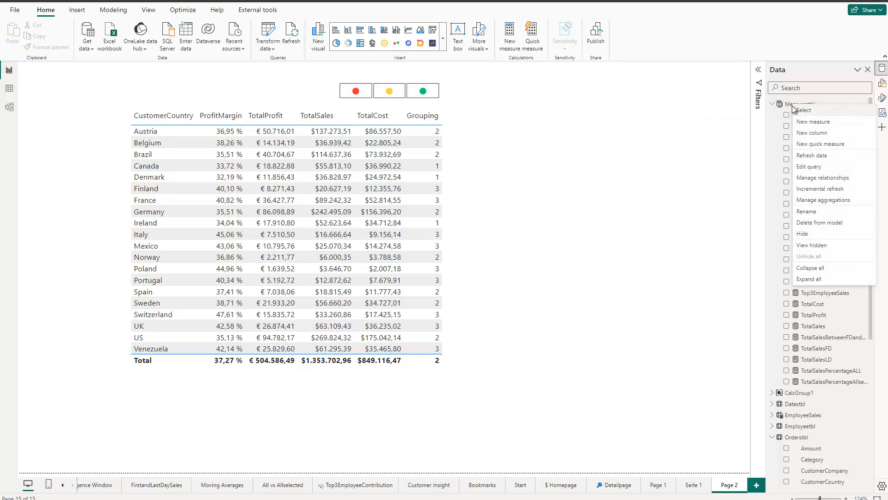
left_click(813, 121)
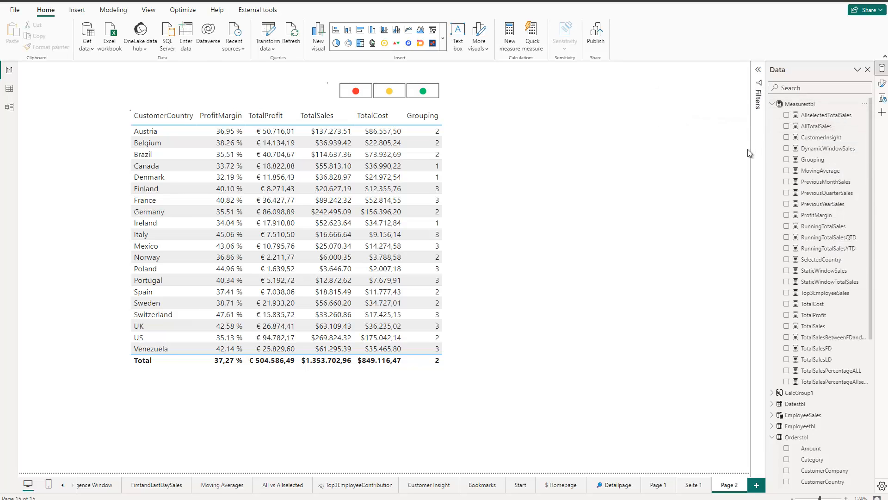
type("Filter")
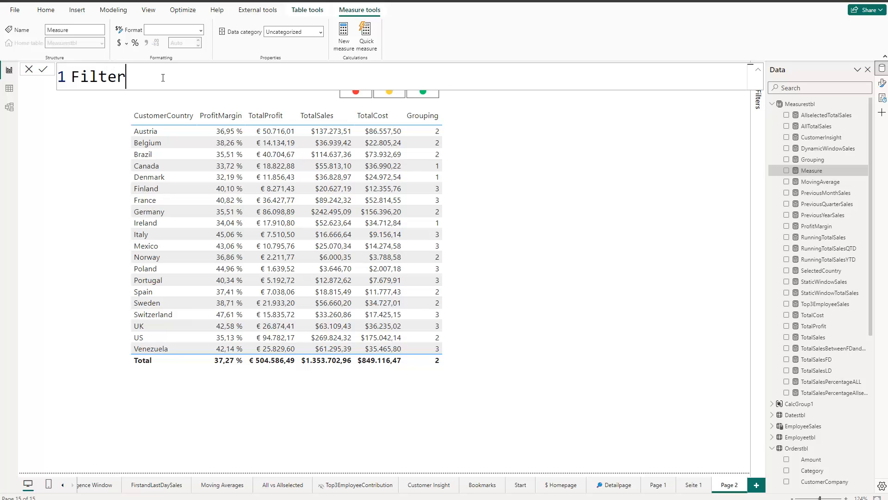
key("ctrl+a")
type("TrafficLightFilter =")
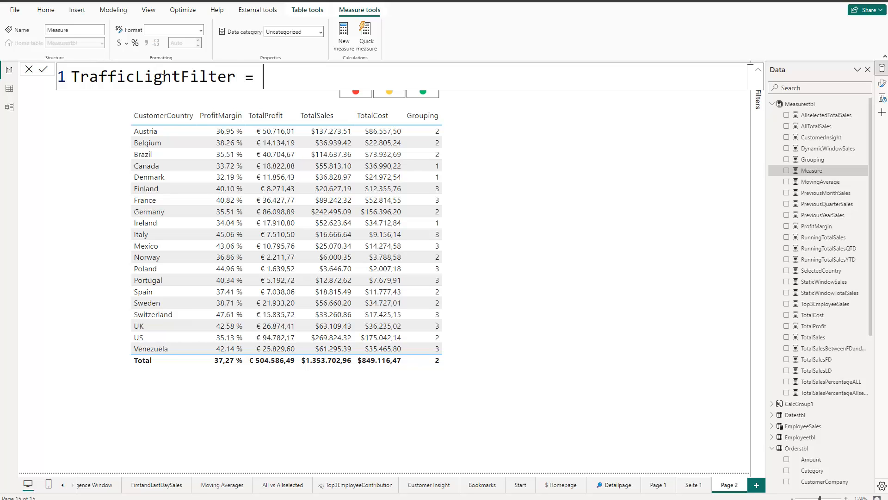
key("shift+Return")
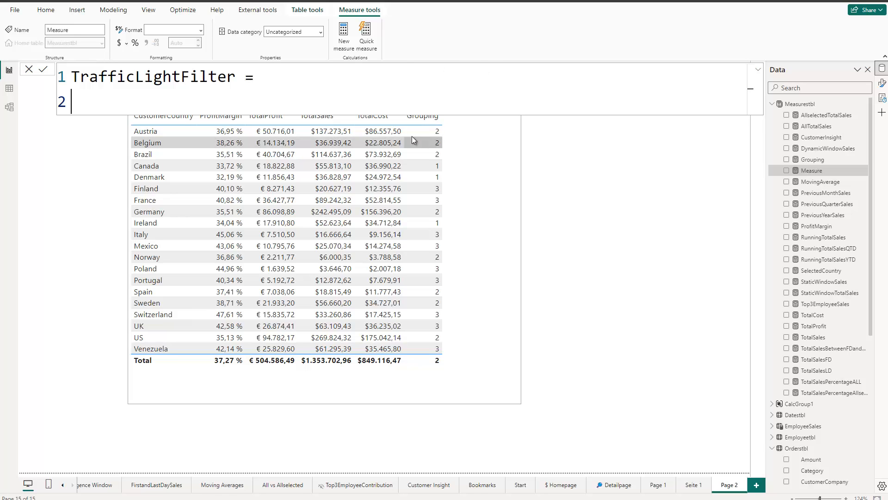
Step: Begin the TrafficLightFilter formula with the [Grouping] measure reference followed by the IN operator
type("Grouping")
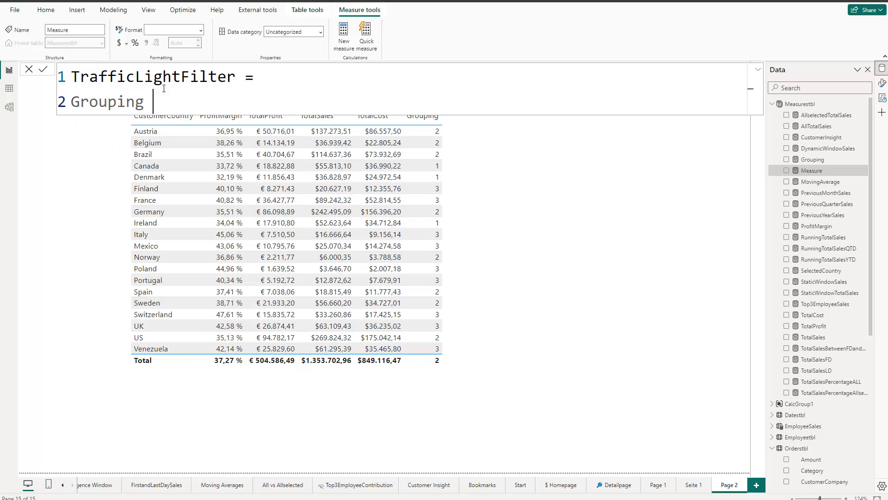
type(" IN")
mouse_move(120, 105)
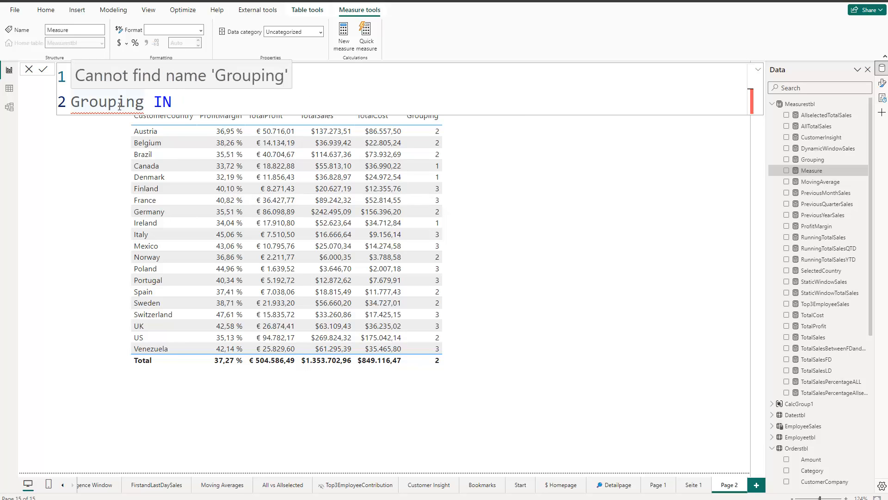
left_click(120, 105)
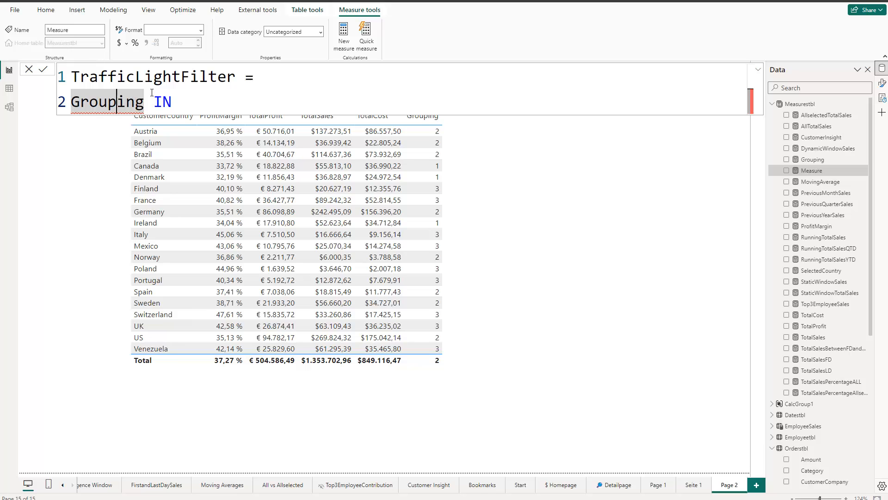
key("BackSpace")
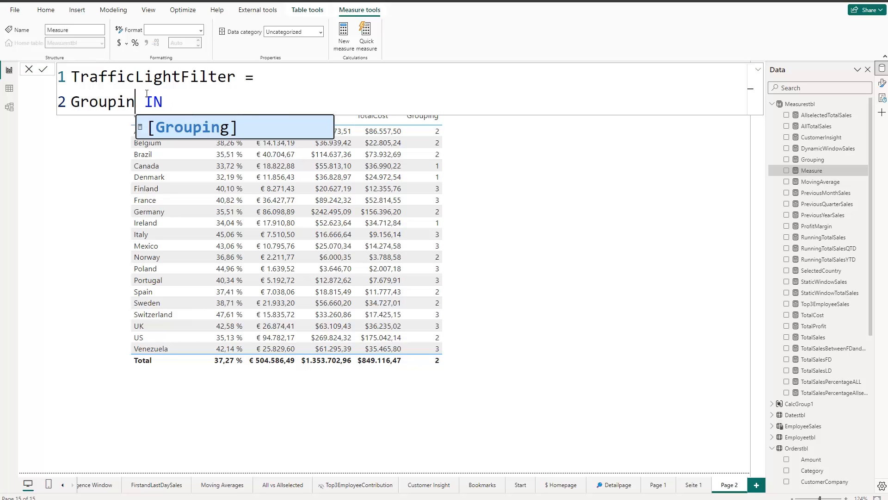
key("Tab")
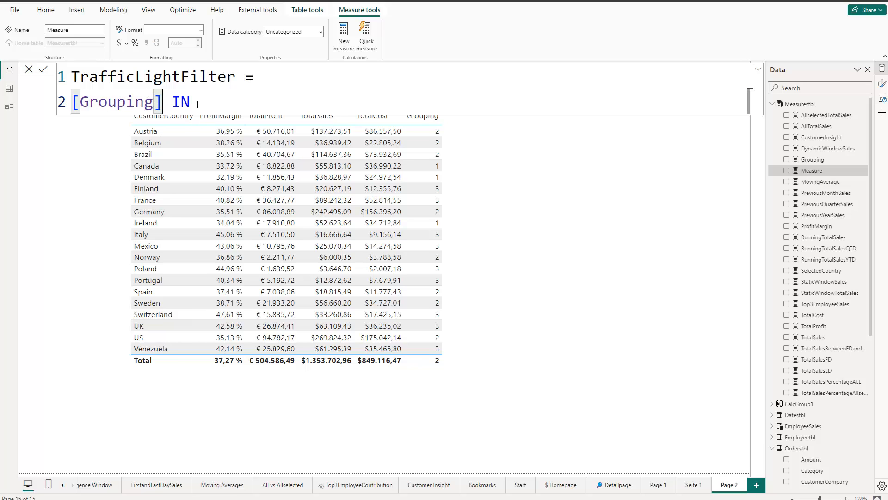
Step: Complete the IN condition with VALUES(TrafficLighttbl[ID]) as the list to compare against
left_click(198, 105)
type("VALUES")
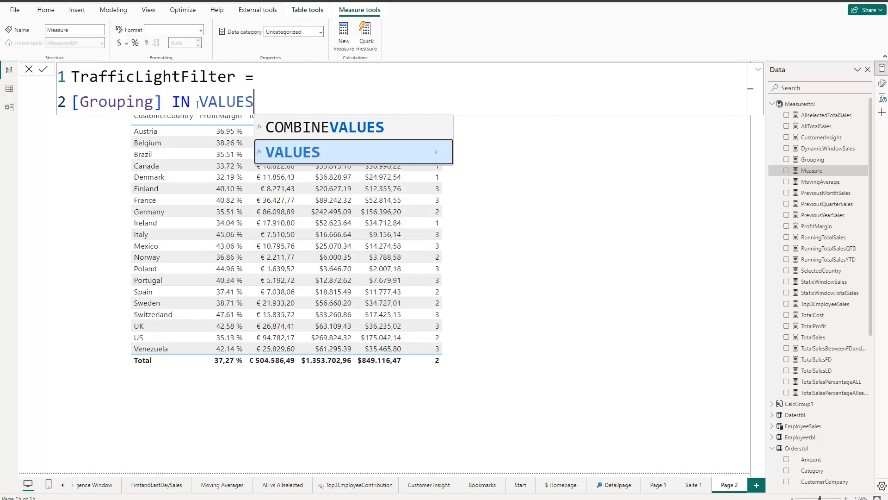
type("(")
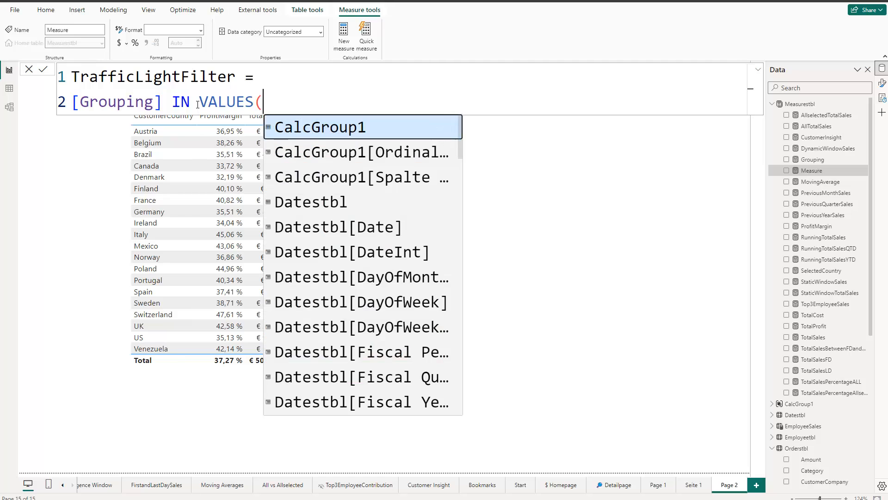
type("Tr")
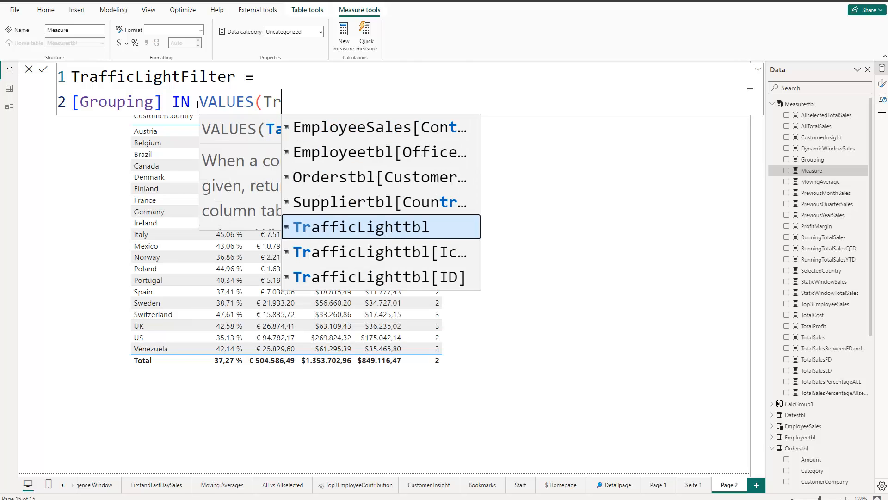
key("Down")
key("Tab")
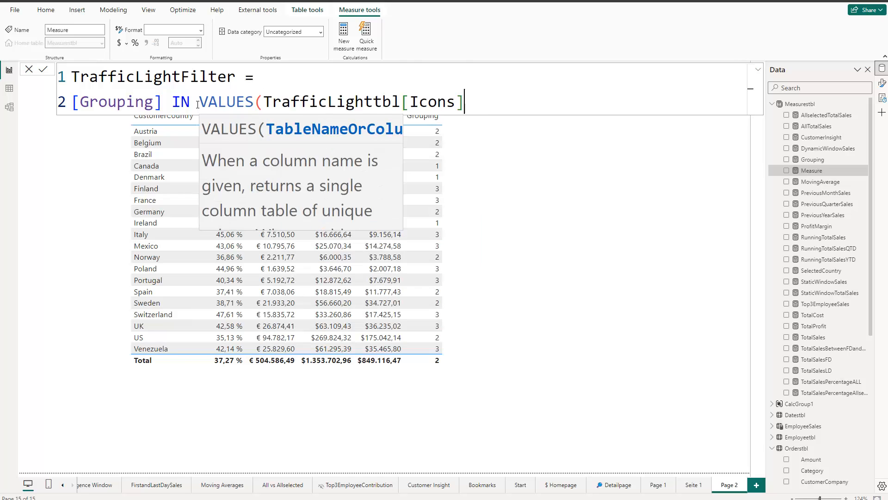
key("BackSpace")
key("BackSpace")
key("BackSpace")
key("BackSpace")
key("BackSpace")
key("BackSpace")
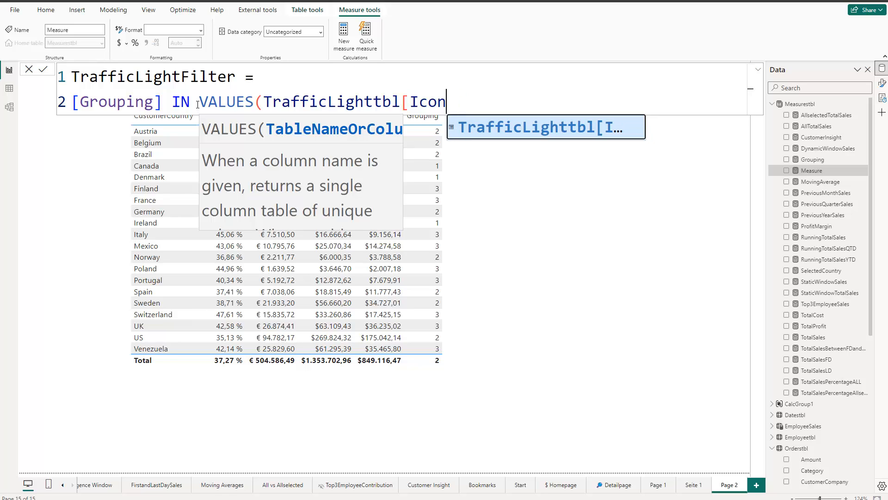
key("Down")
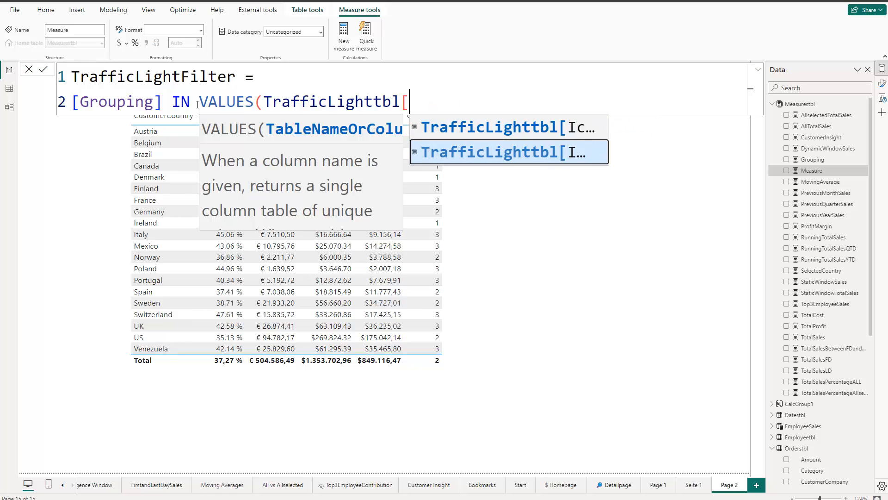
key("Tab")
type(")")
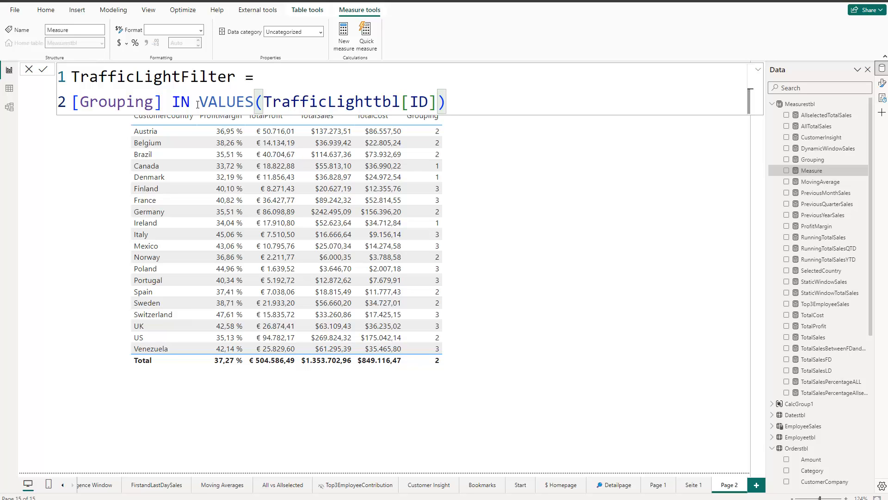
Step: Wrap the whole IN expression in INT( ) and commit the TrafficLightFilter measure
type(")")
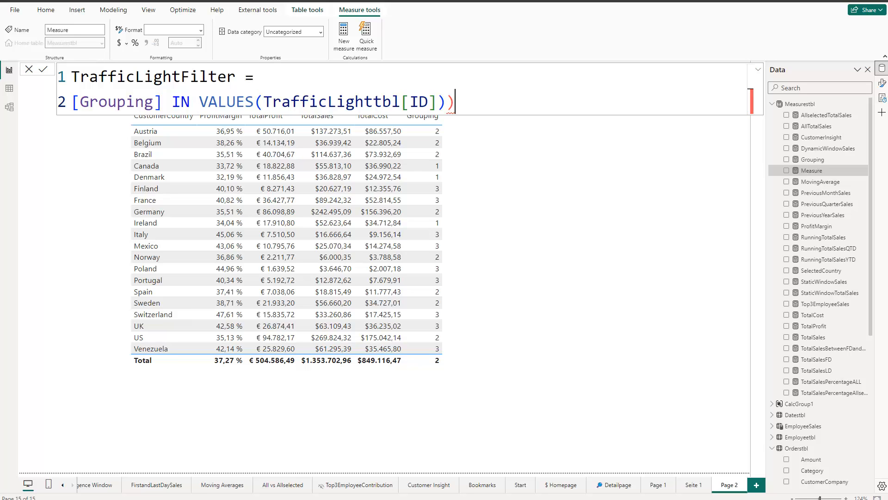
left_click(72, 102)
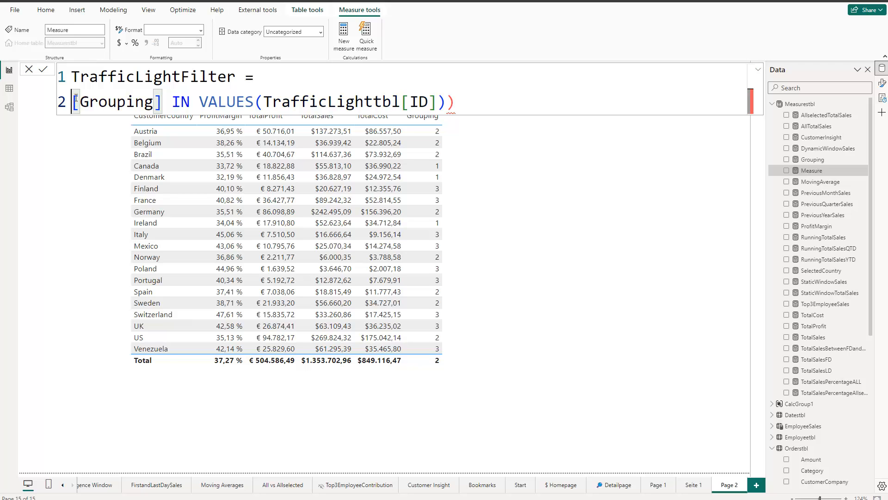
type("INT(")
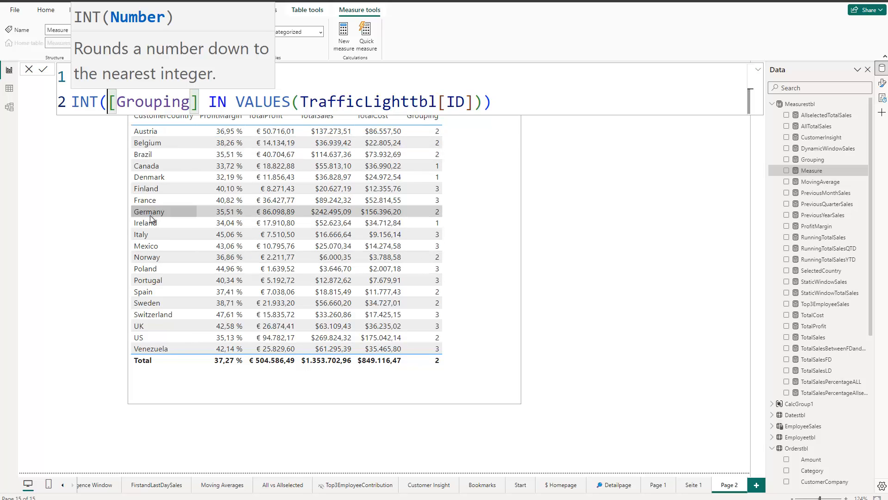
double_click(246, 99)
left_click_drag(310, 102, 483, 102)
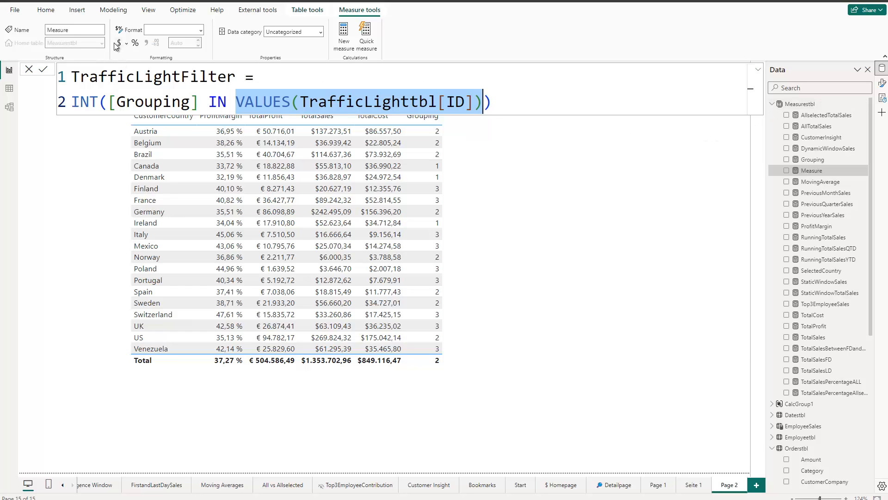
left_click(43, 74)
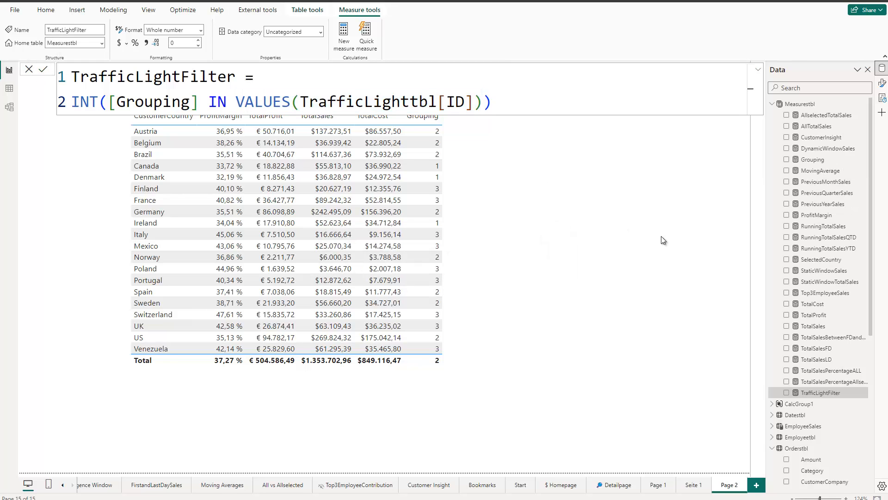
Step: Add TrafficLightFilter as a visual-level filter on the country table and apply the condition "is 1"
left_click(447, 176)
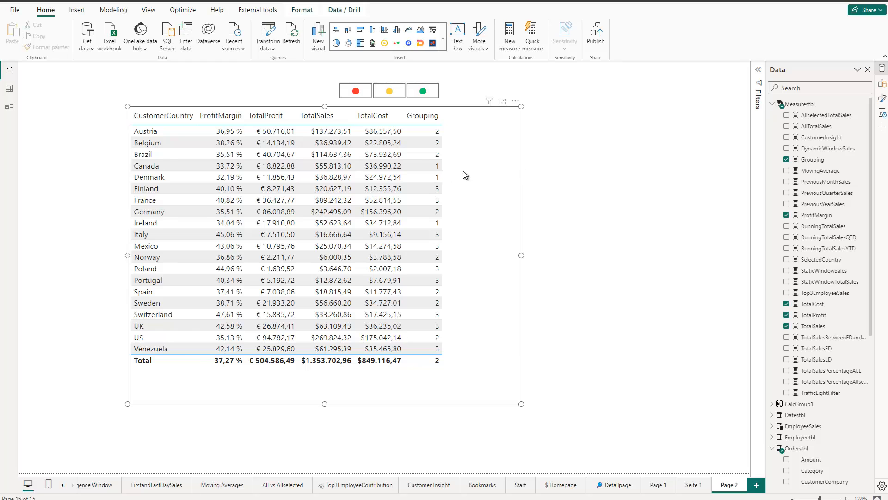
left_click(755, 81)
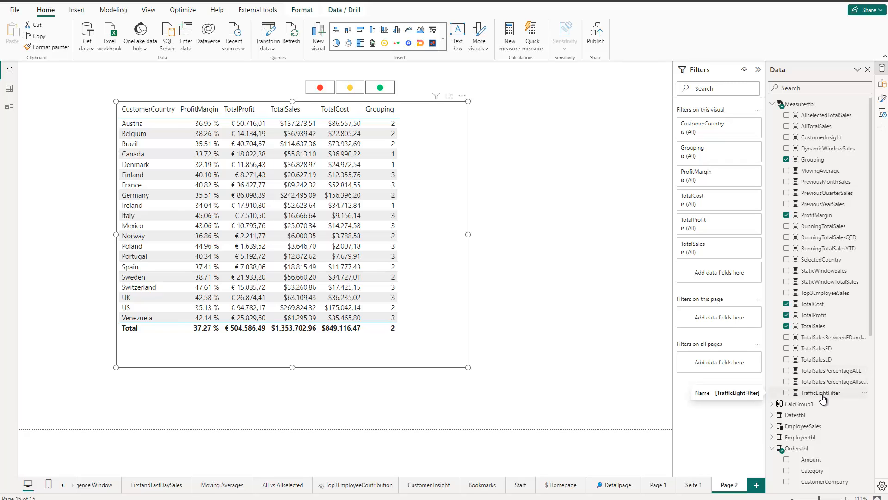
left_click_drag(822, 396, 724, 274)
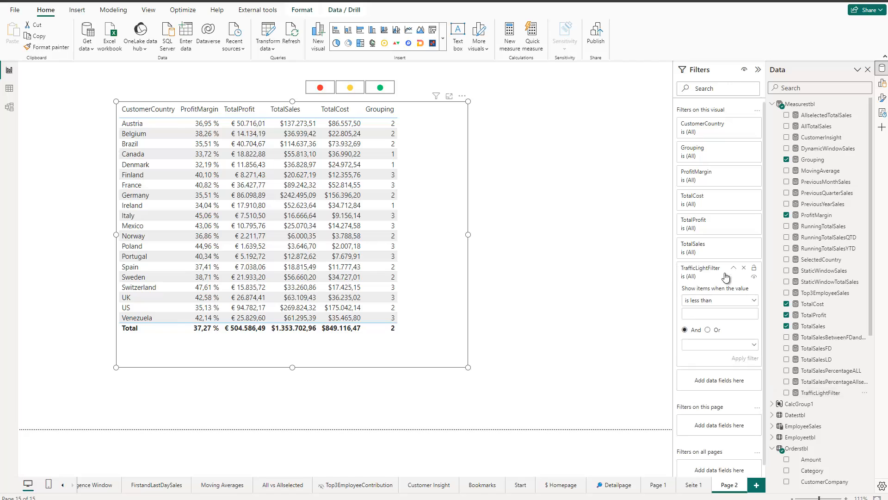
left_click(742, 301)
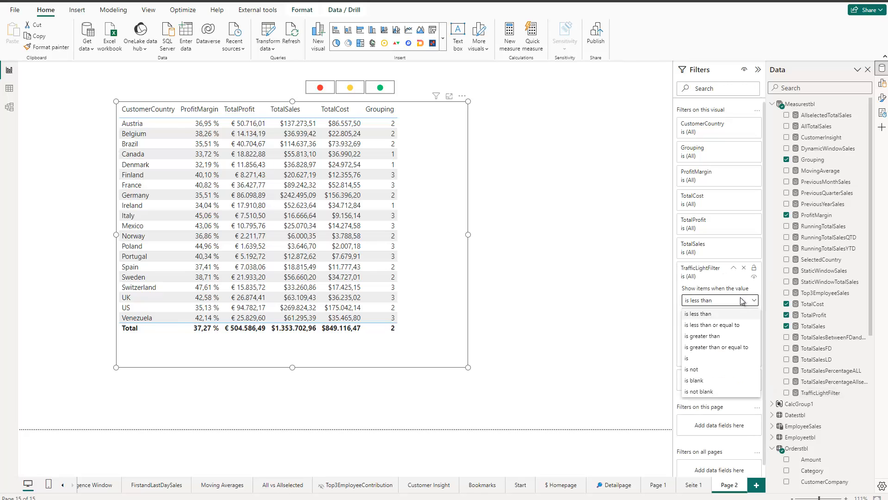
left_click(697, 358)
type("1")
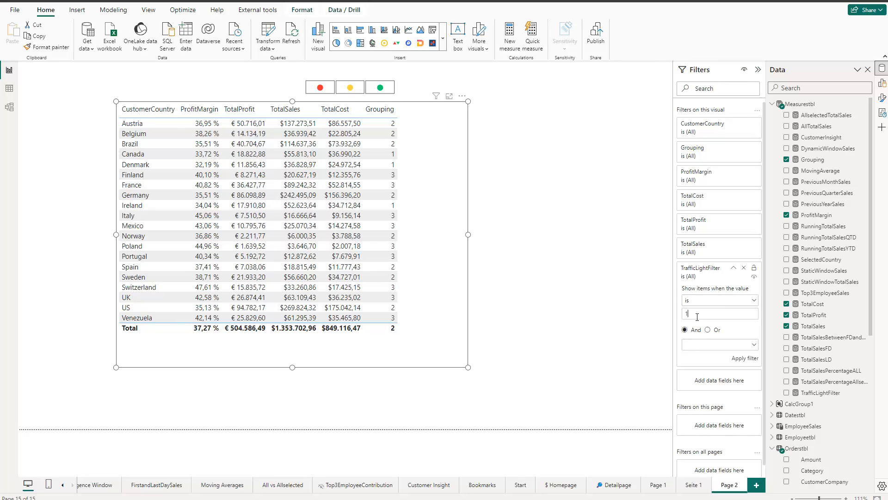
left_click(742, 360)
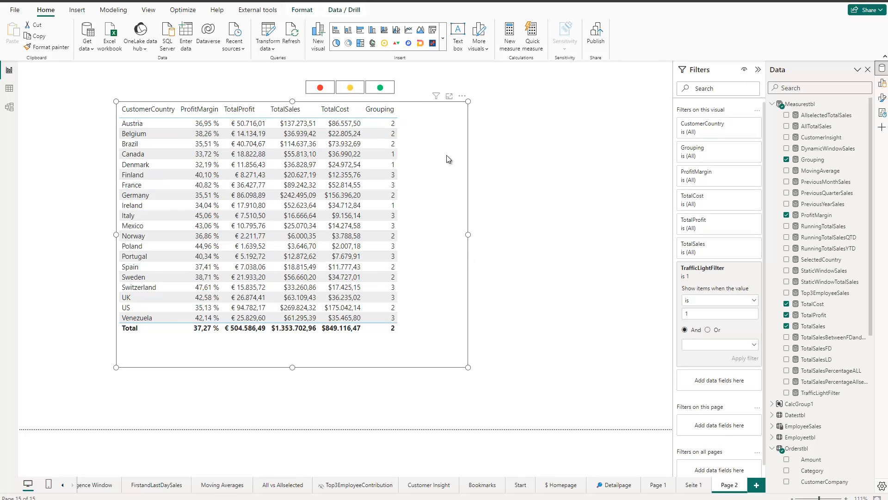
Step: Test the table filtering with the green tile, the yellow tile and both together, and clear the slicer selection
left_click(380, 90)
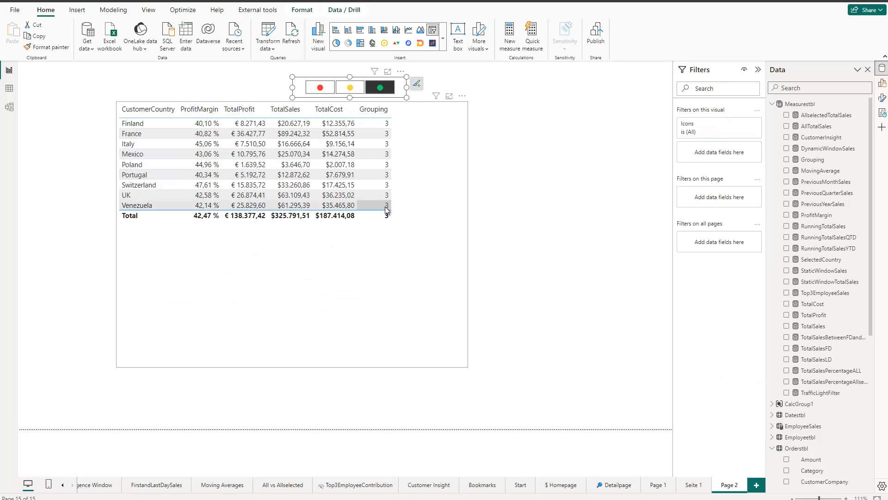
left_click(351, 88)
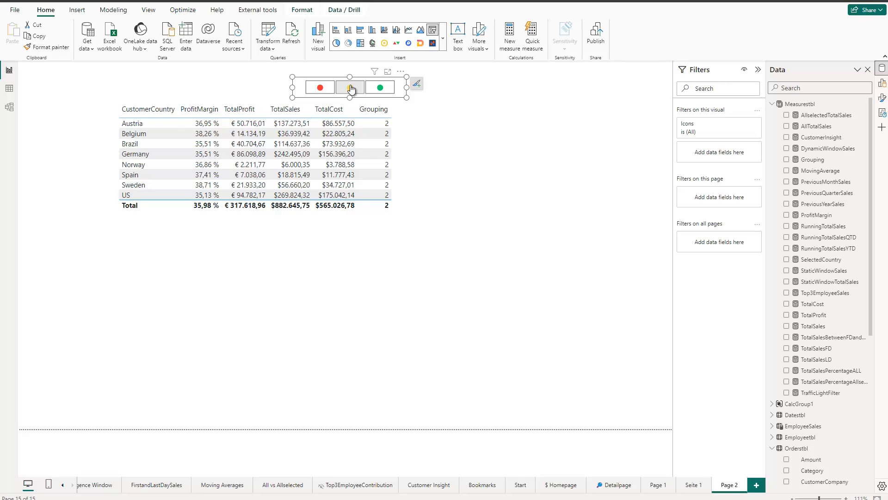
left_click(378, 91, "ctrl")
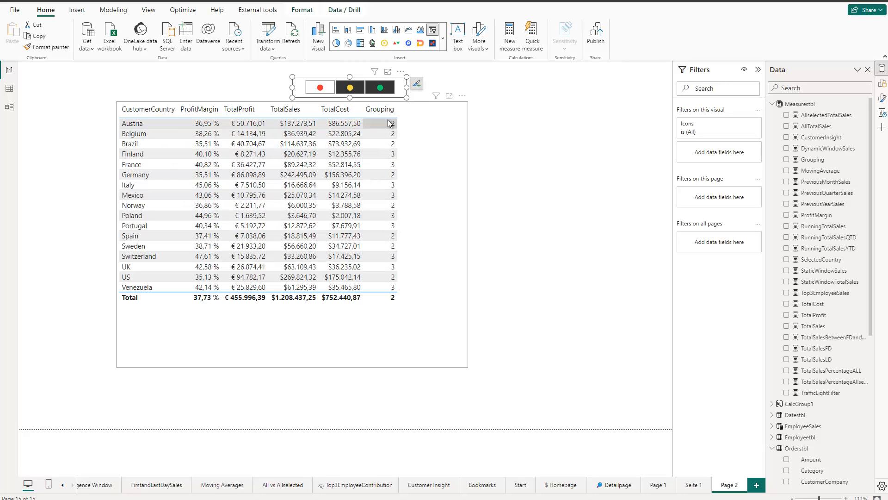
left_click(382, 93)
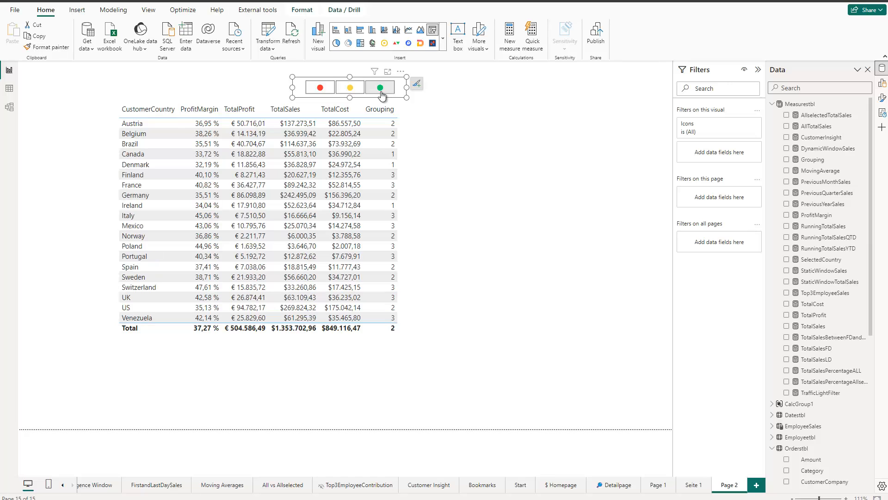
Step: Replace the Grouping column in the country table with the Icons field from TrafficLighttbl
left_click(436, 165)
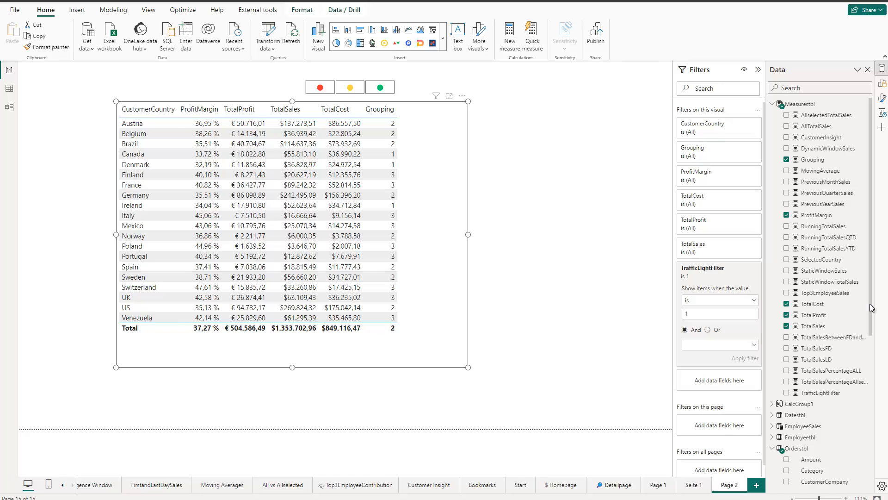
left_click(786, 159)
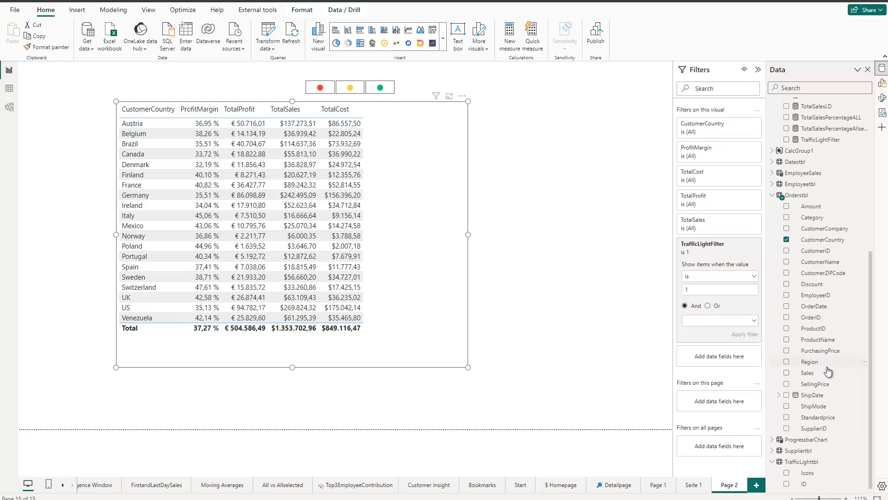
scroll(826, 370, "down", 5)
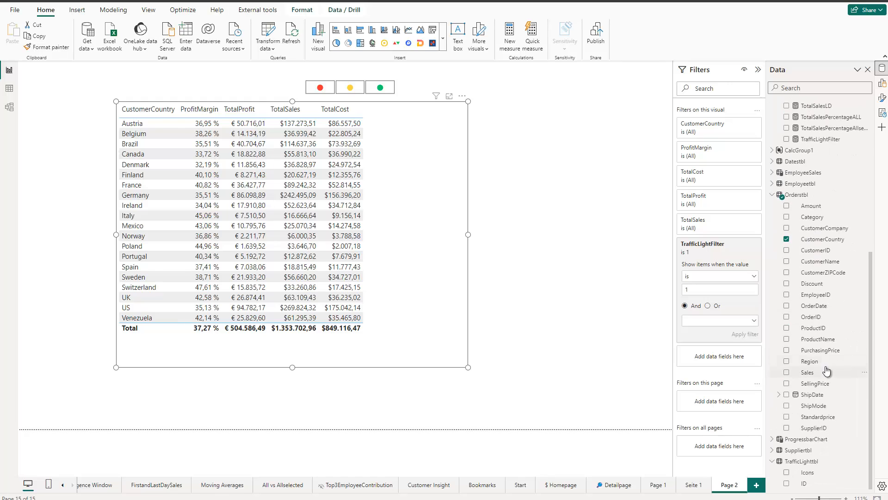
left_click(786, 472)
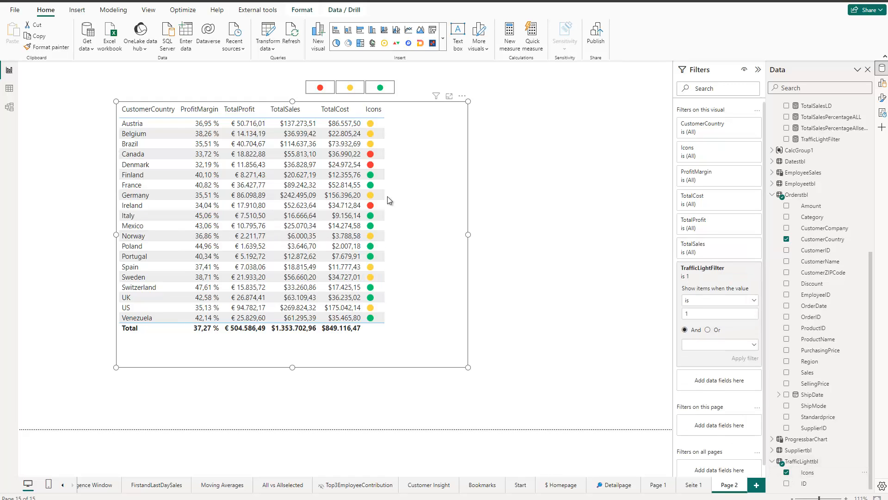
Step: Check the table's icon column by selecting the green tile, adding the yellow one, and clearing the selection
left_click(380, 87)
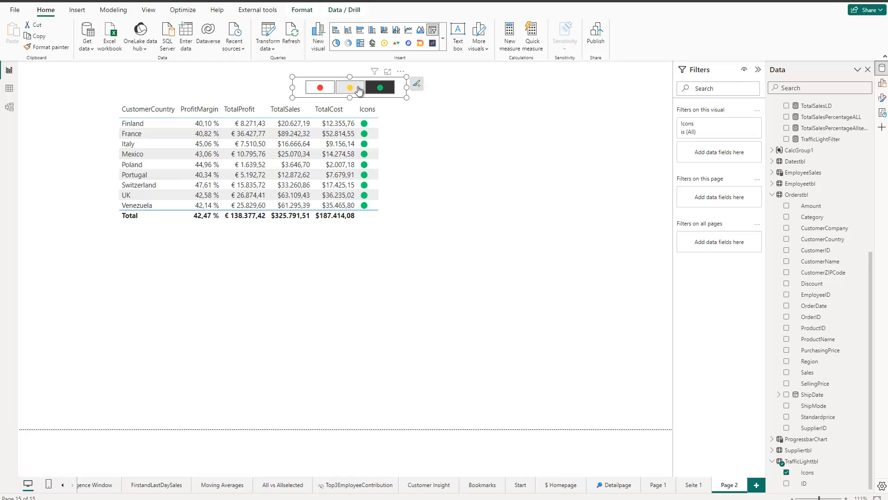
left_click(354, 89, "ctrl")
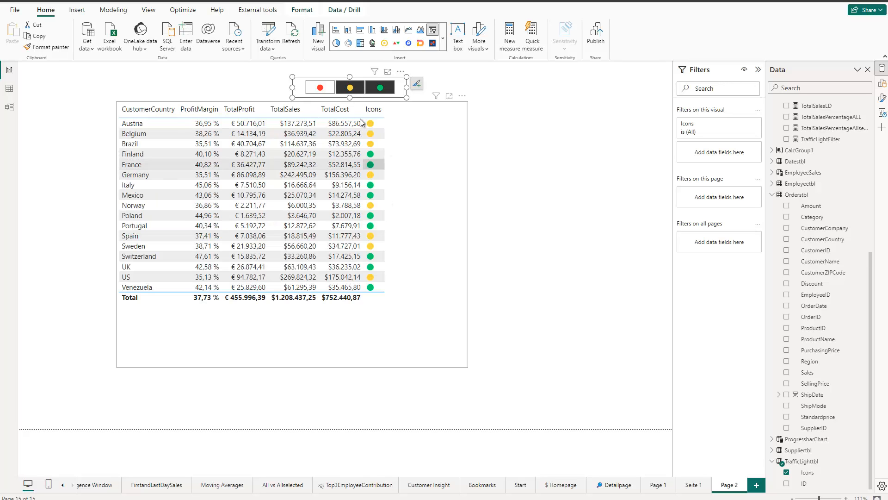
left_click(386, 90)
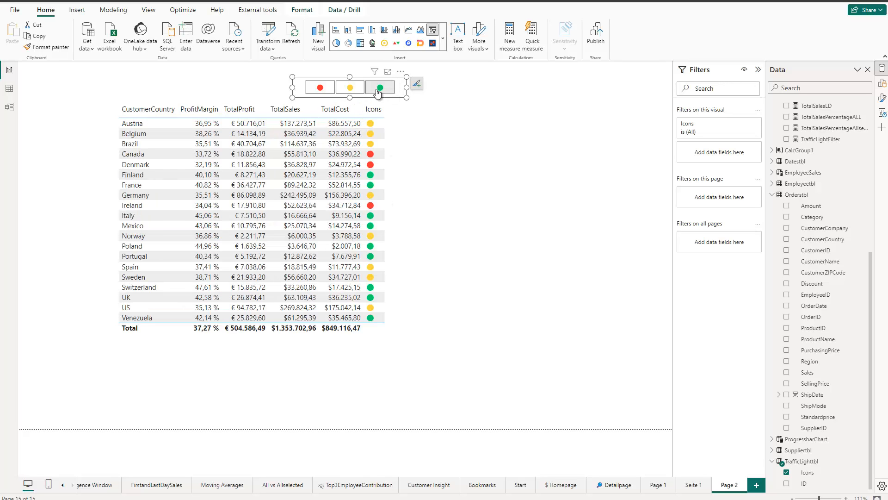
left_click(390, 90)
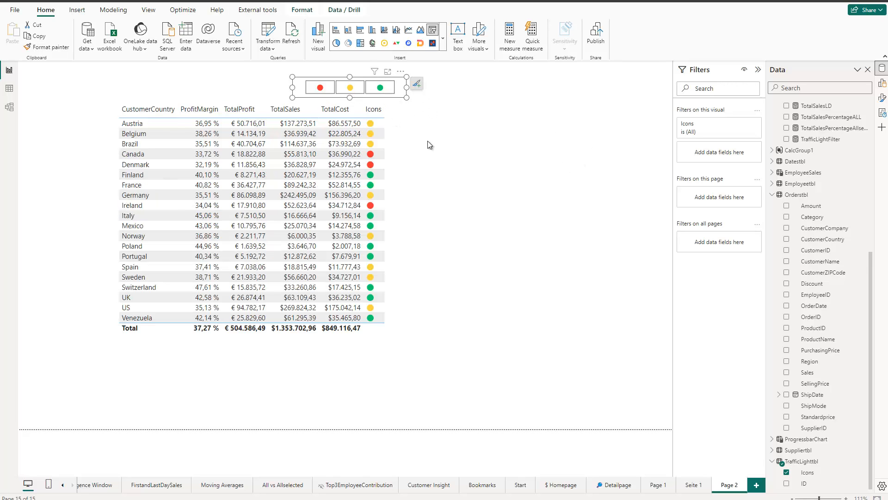